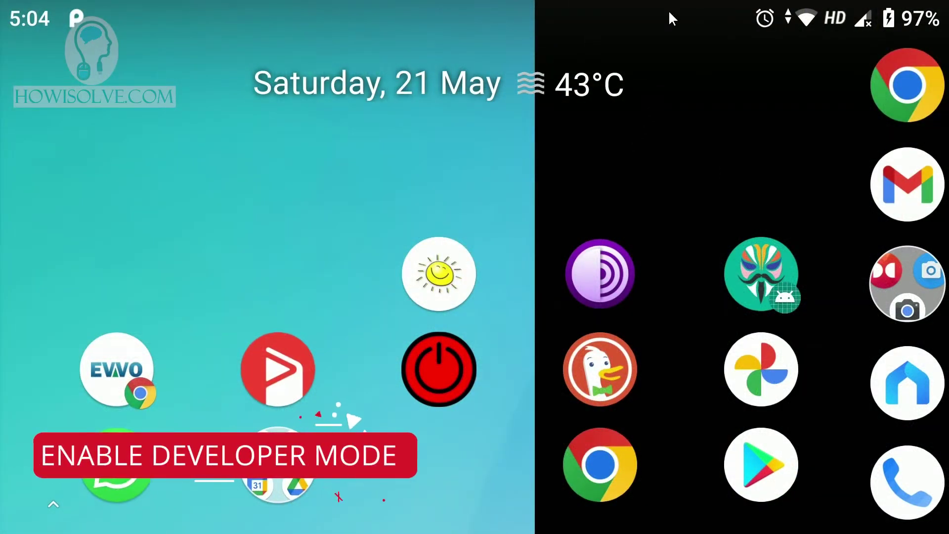
- Open the phone's settings and go to the About phone page within the System section
left_click_drag(560, 7, 681, 514)
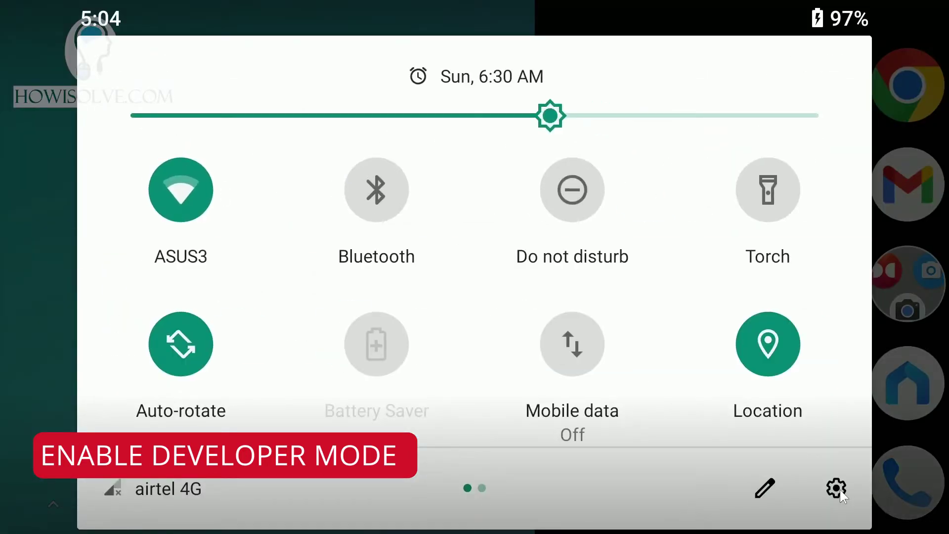
left_click(837, 487)
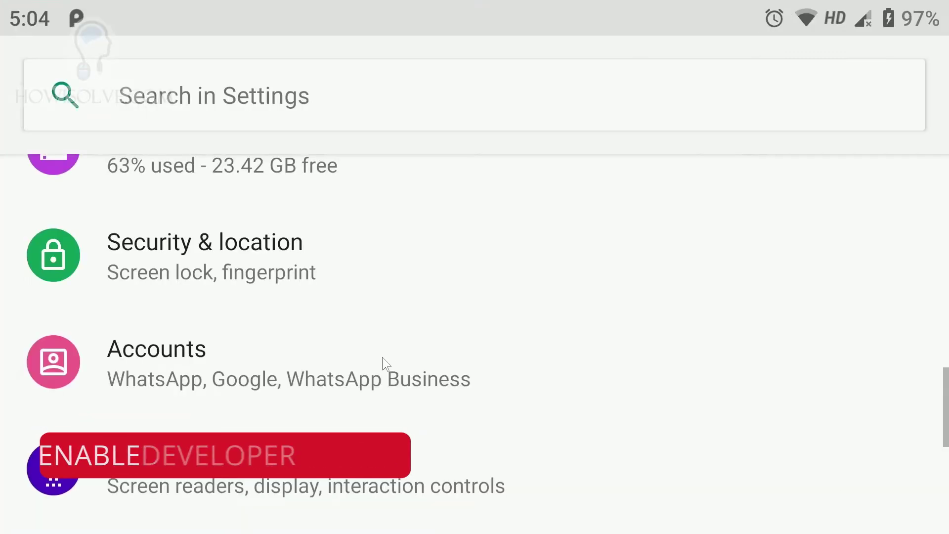
left_click_drag(413, 394, 411, 300)
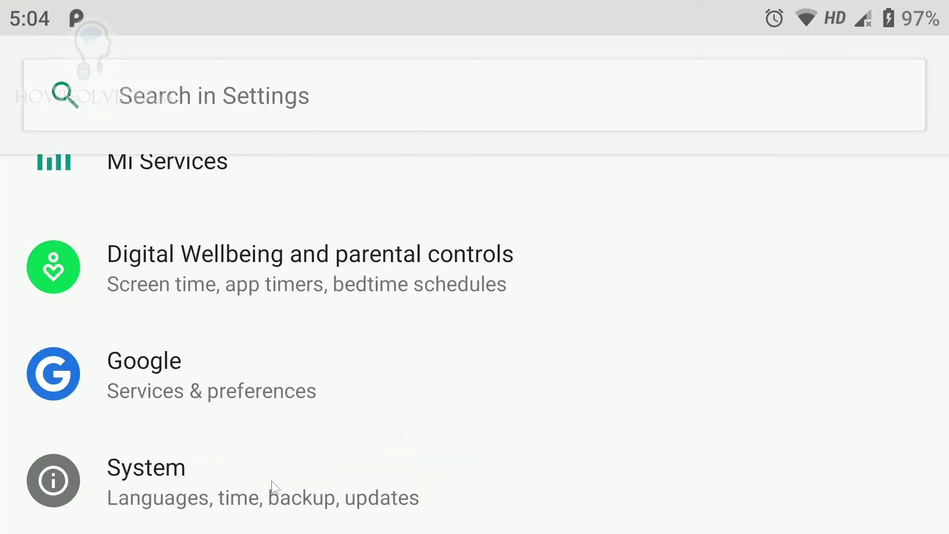
left_click(268, 483)
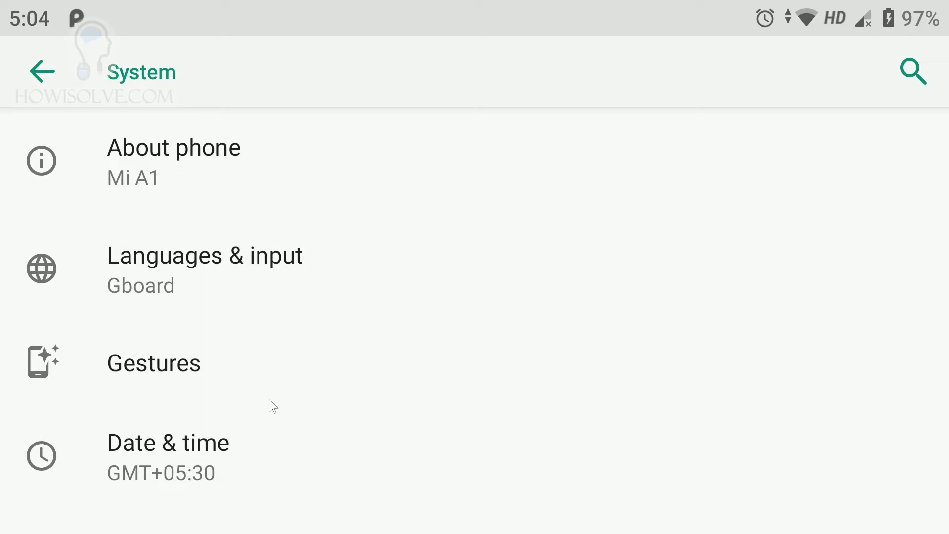
left_click(199, 157)
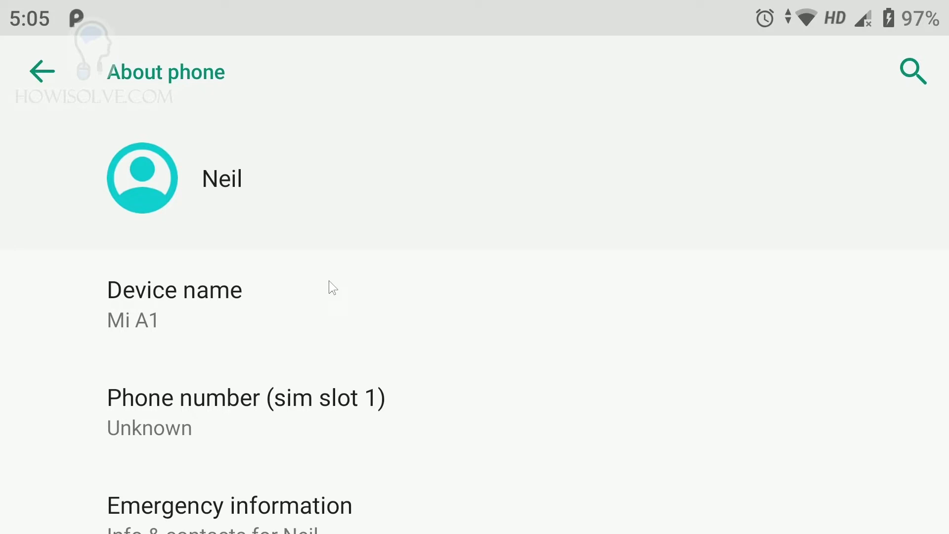
- Enable developer mode by selecting the Build number entry in About phone repeatedly
scroll(460, 306, "down", 10)
left_click(473, 329)
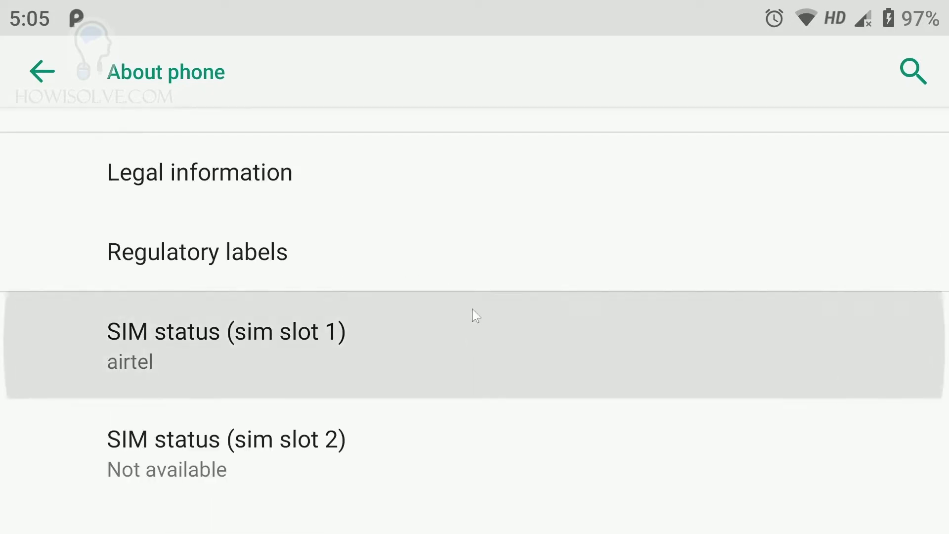
scroll(473, 330, "down", 15)
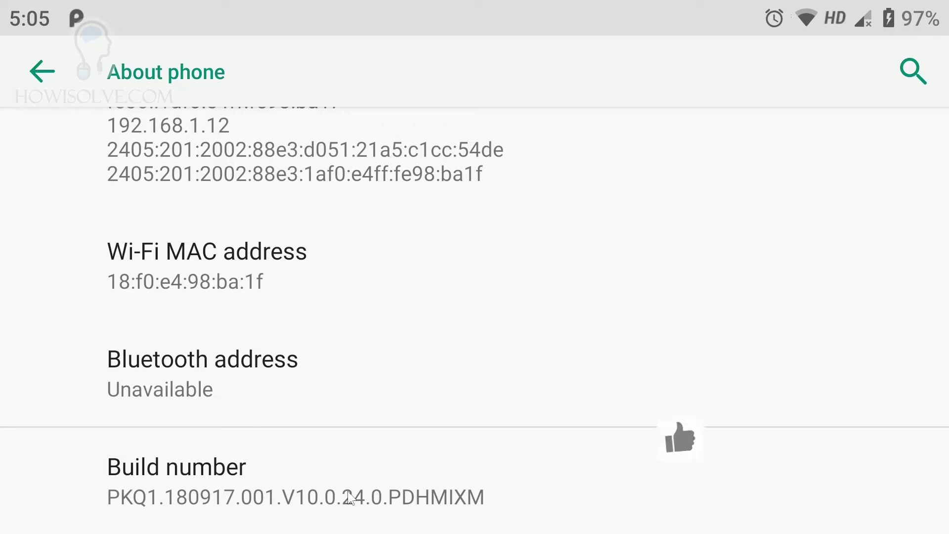
left_click(297, 484)
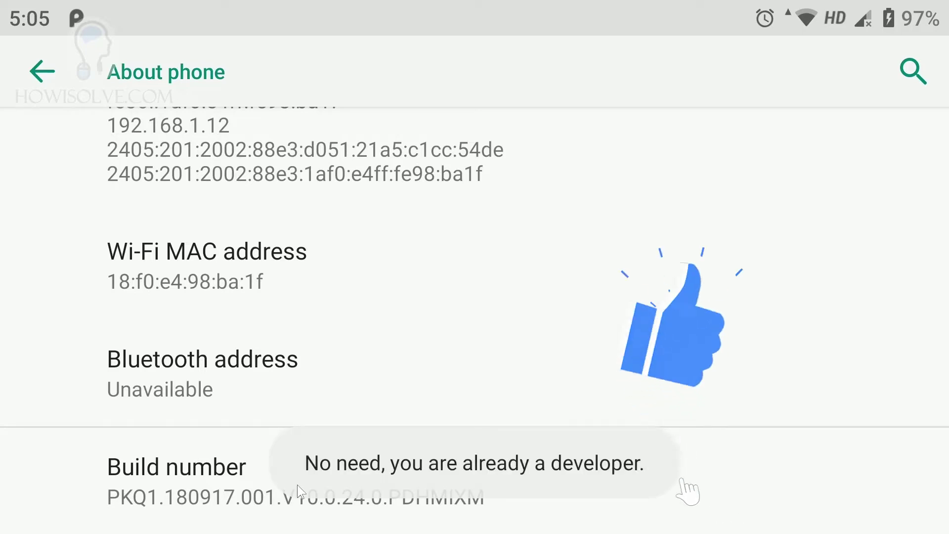
left_click(298, 484)
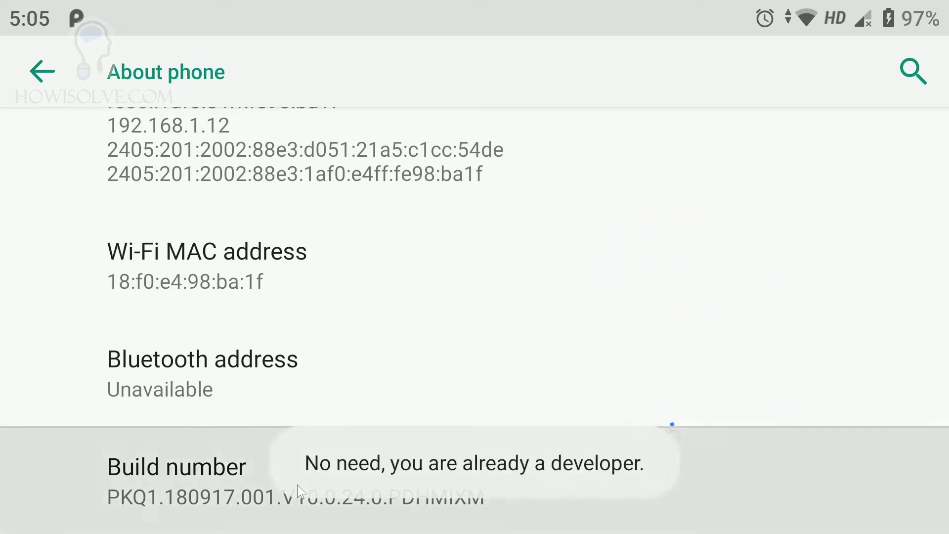
left_click(298, 485)
left_click(297, 485)
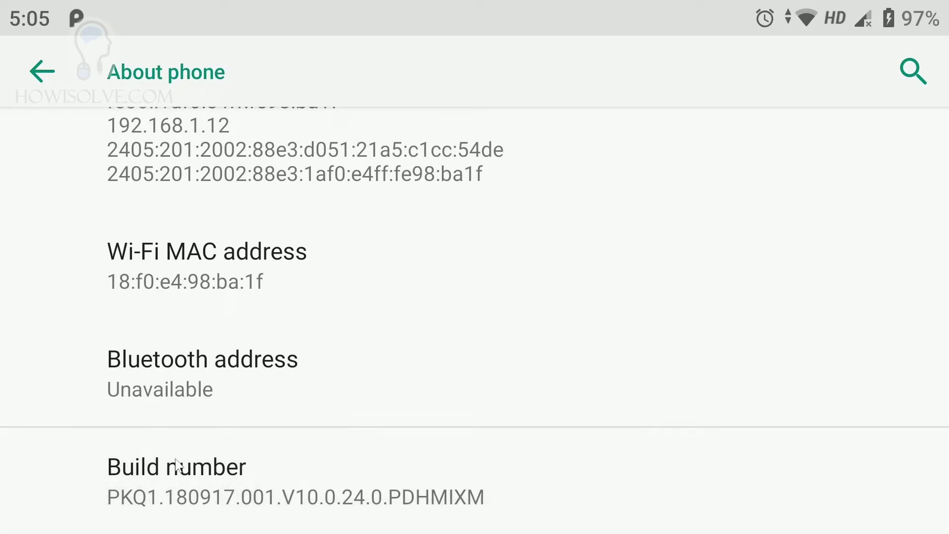
- Return to the System settings, expand the advanced entries and open Developer options
left_click(46, 71)
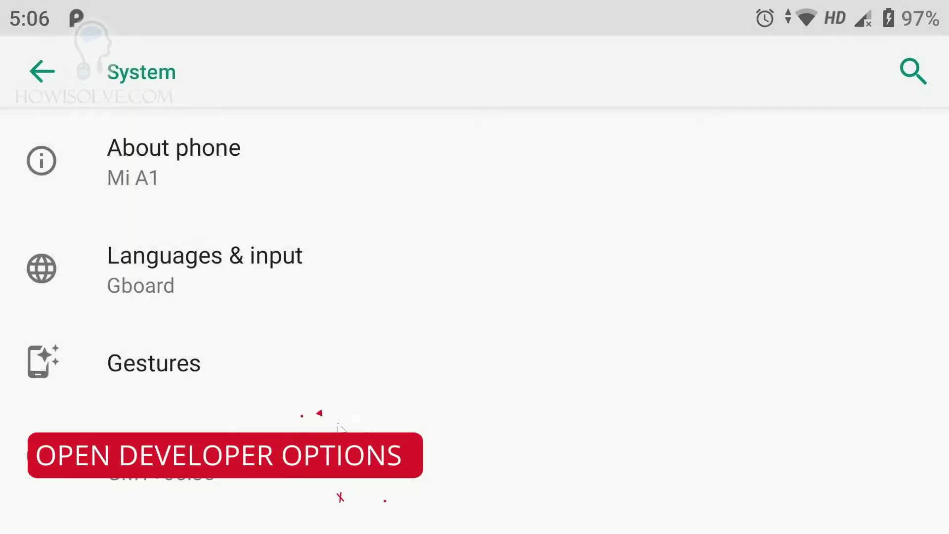
scroll(361, 399, "down", 2)
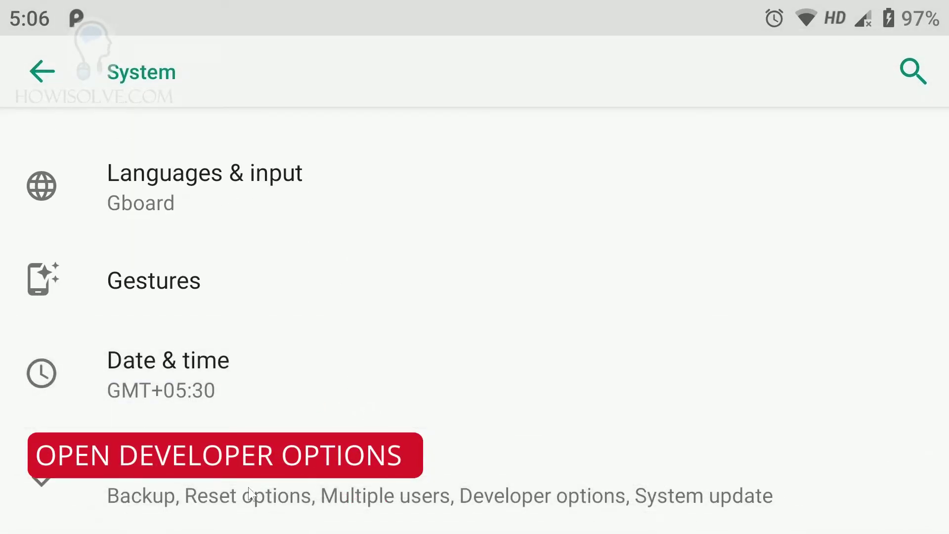
left_click(226, 488)
scroll(350, 484, "down", 5)
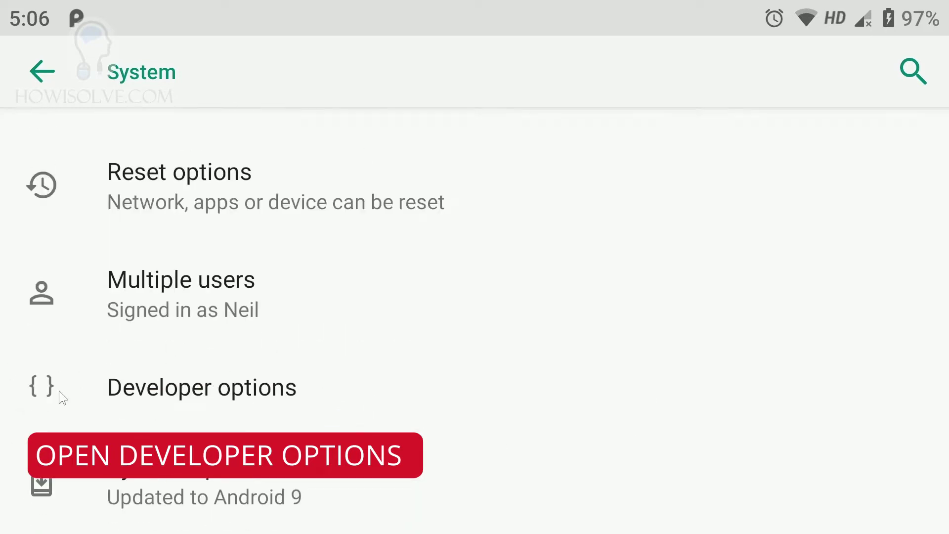
left_click(208, 390)
- Examine the OEM unlocking and USB debugging switches in Developer options
left_click_drag(422, 276, 409, 214)
left_click_drag(417, 432, 409, 224)
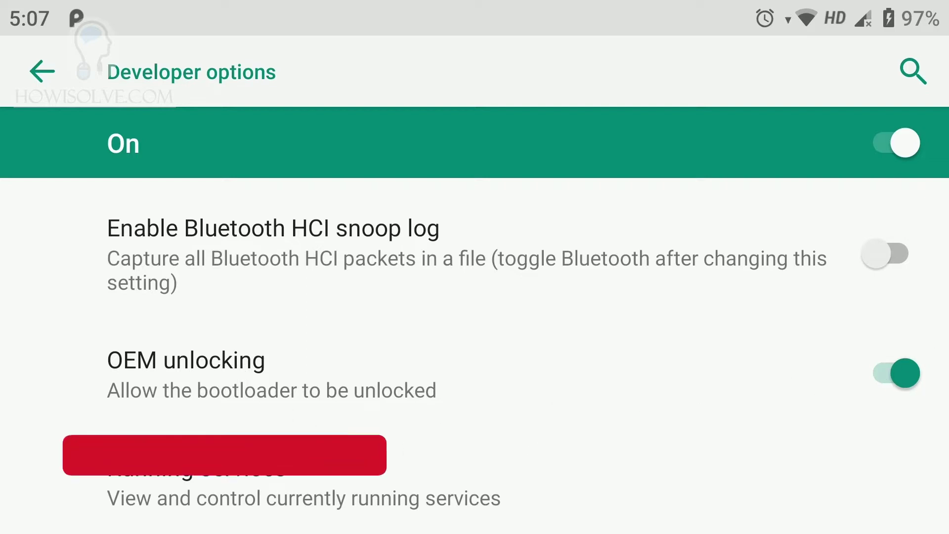
scroll(341, 406, "down", 2)
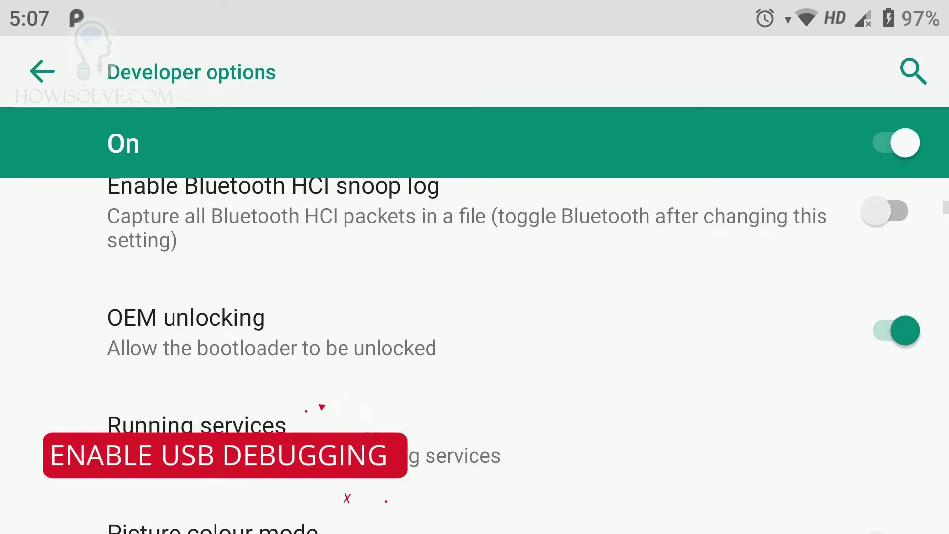
left_click_drag(339, 403, 346, 263)
left_click_drag(390, 494, 290, 306)
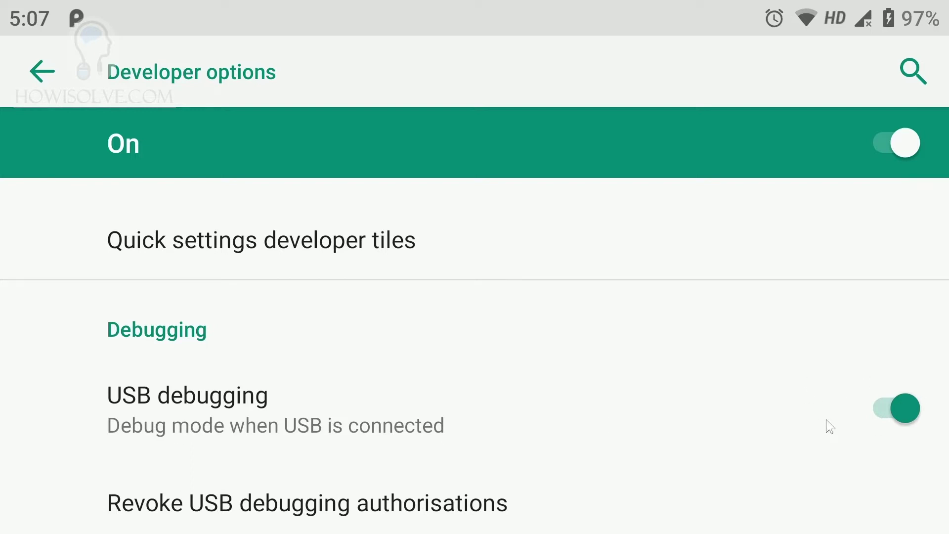
scroll(825, 419, "down", 3)
- Go back to About phone, read the build number and leave the page
left_click(40, 73)
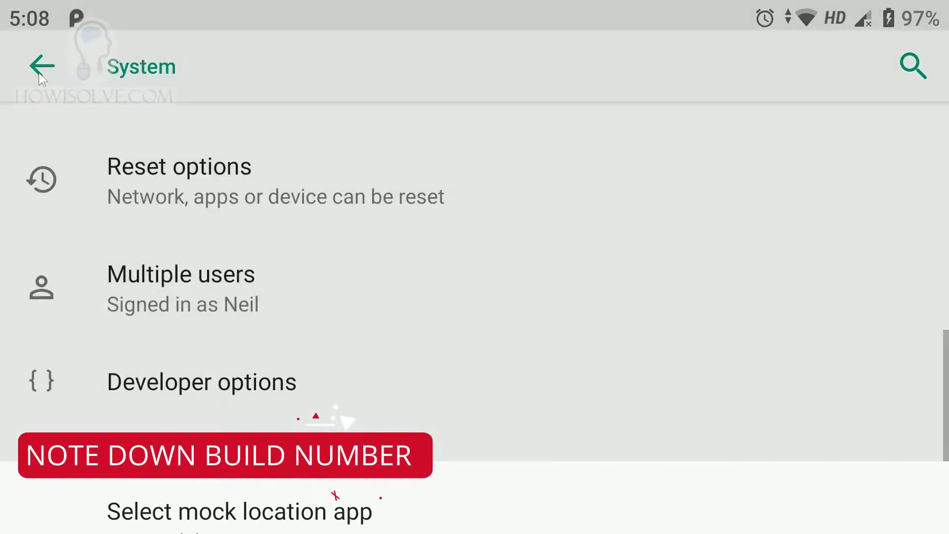
scroll(165, 214, "up", 5)
left_click(165, 167)
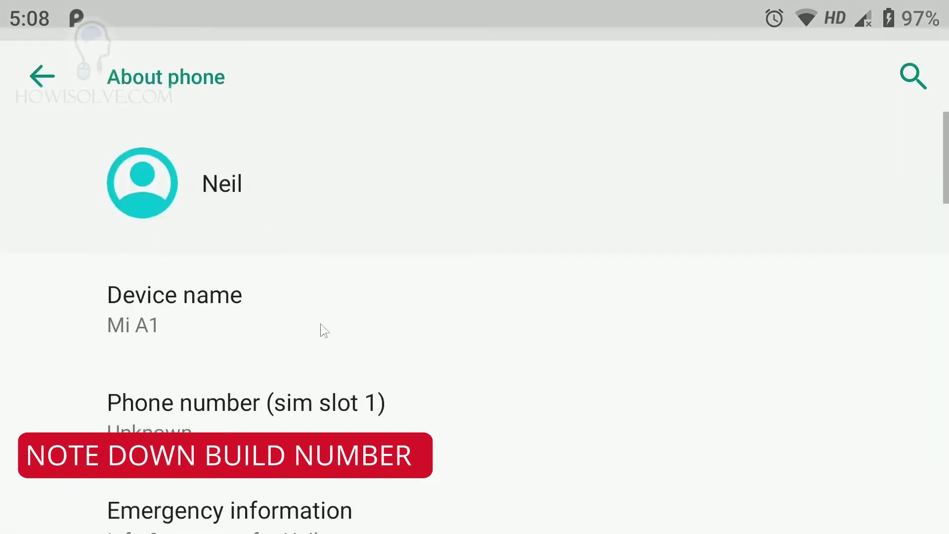
scroll(354, 186, "down", 10)
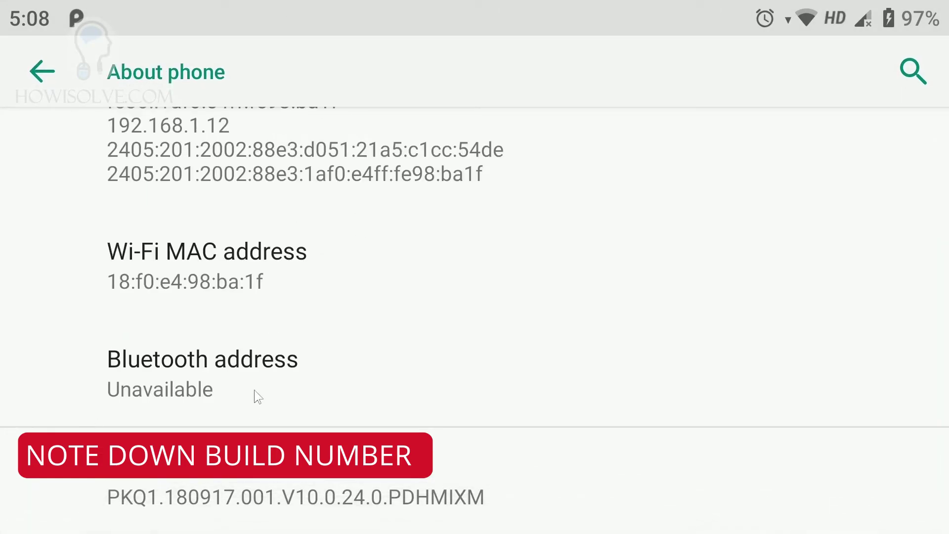
scroll(60, 528, "up", 1)
scroll(259, 528, "down", 1)
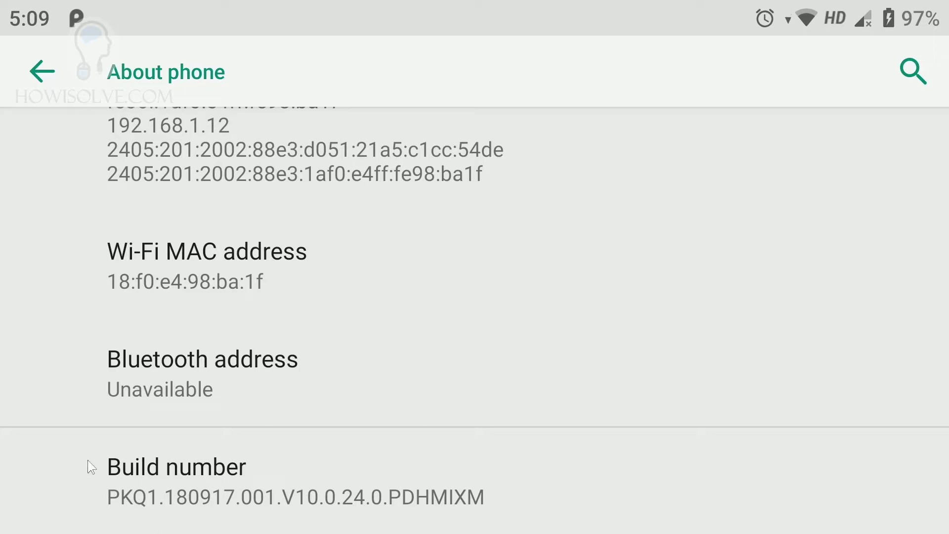
left_click(43, 72)
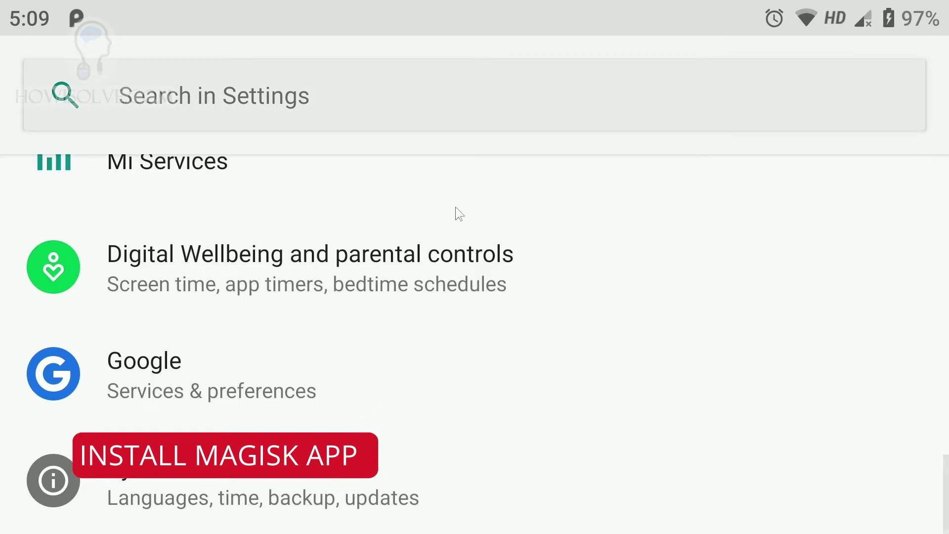
- Switch from Settings to Chrome and search the web for "magisk github"
key("super+h")
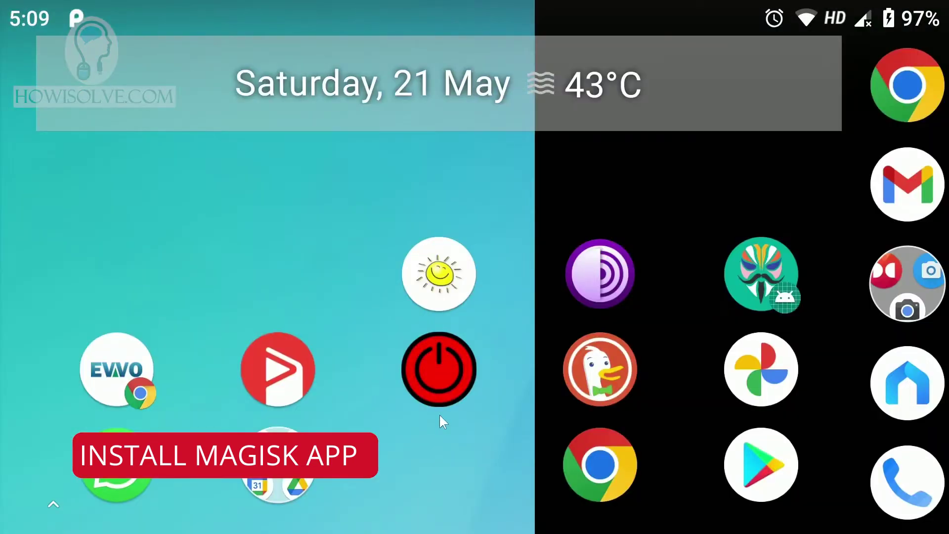
left_click(591, 468)
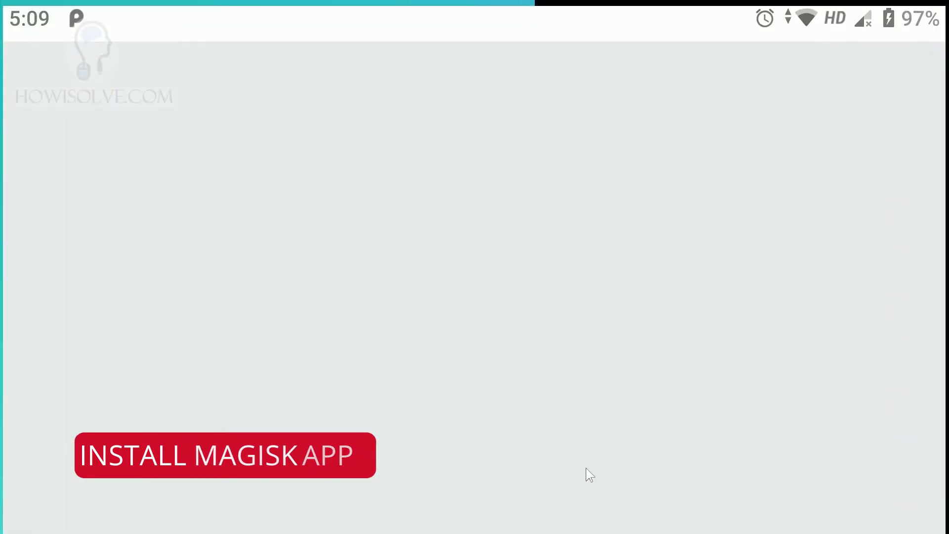
type("magi")
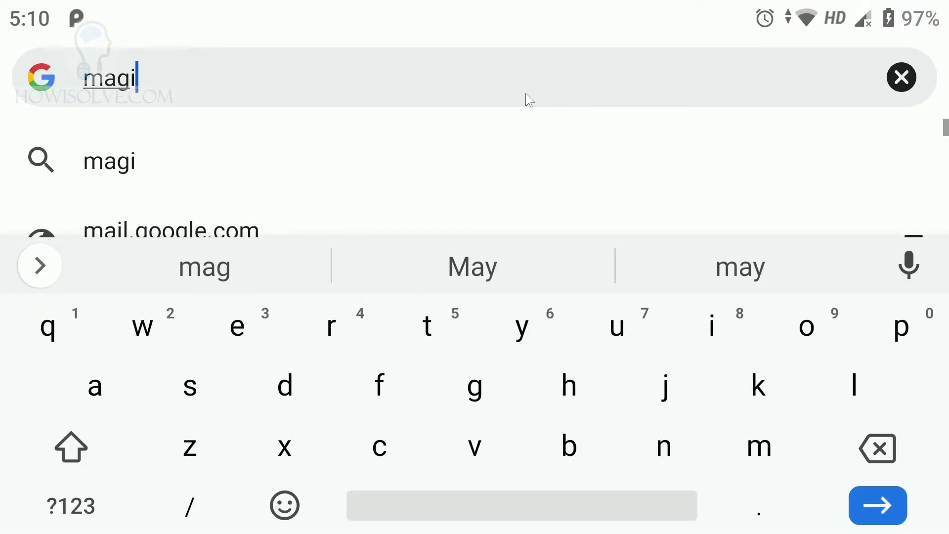
type("sk github")
key("Return")
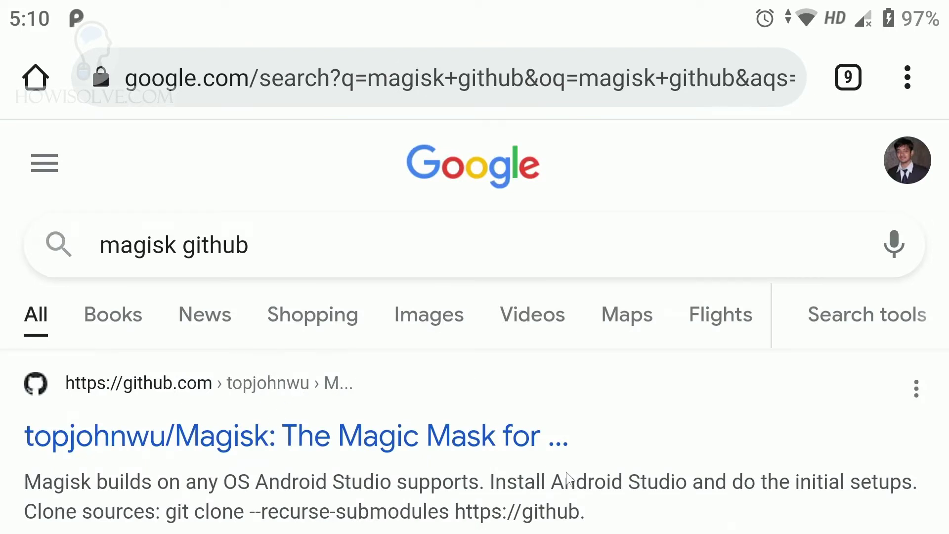
- Open the topjohnwu/Magisk repository on GitHub and go to its latest release, Magisk v24.3
left_click(255, 437)
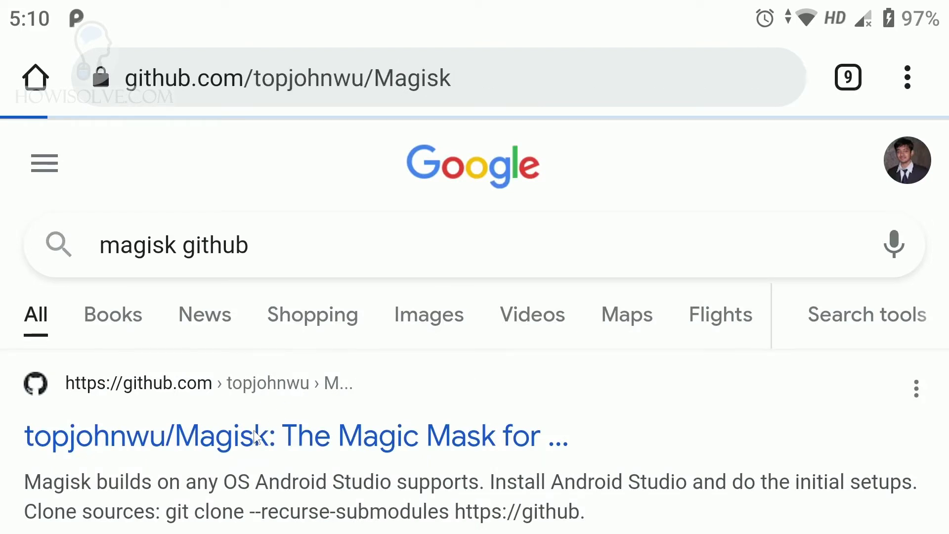
scroll(557, 303, "down", 5)
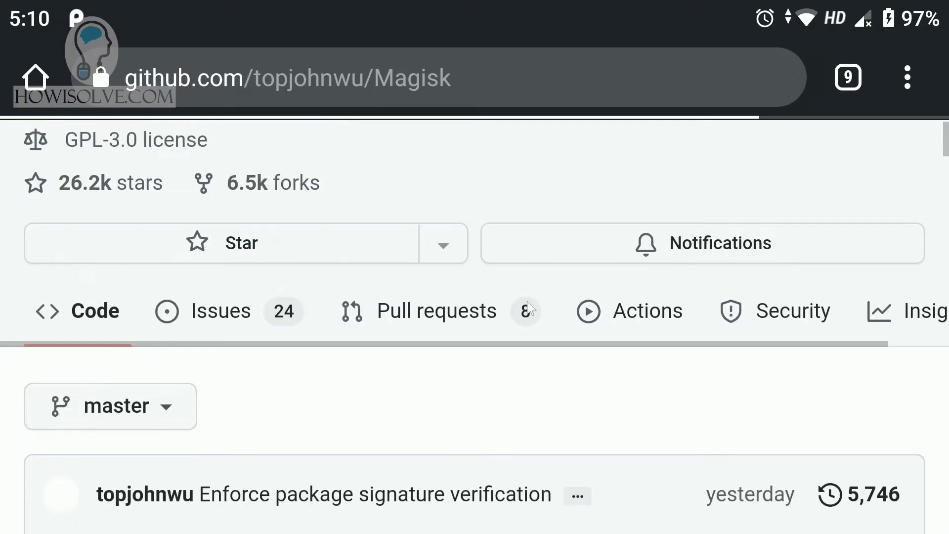
scroll(528, 324, "down", 4)
scroll(618, 402, "down", 8)
scroll(534, 358, "down", 15)
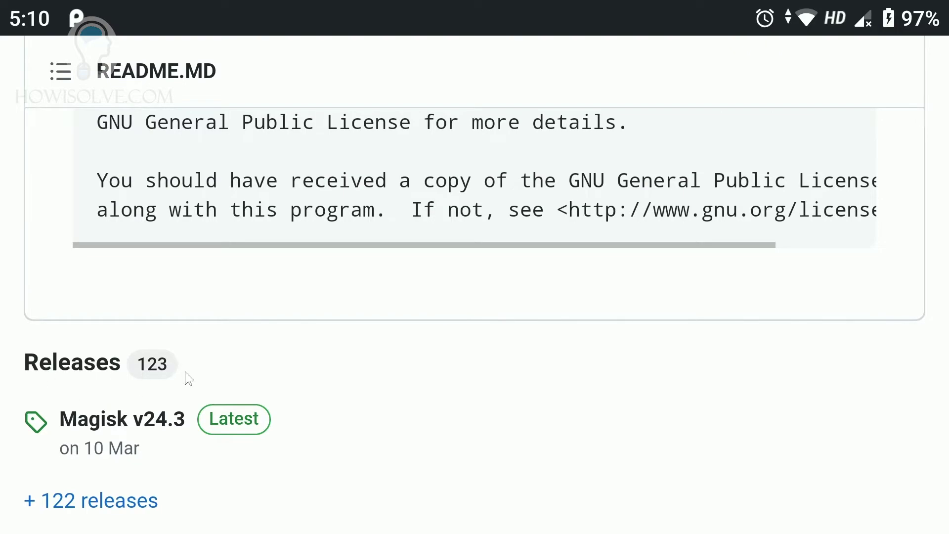
scroll(182, 377, "down", 2)
left_click(126, 361)
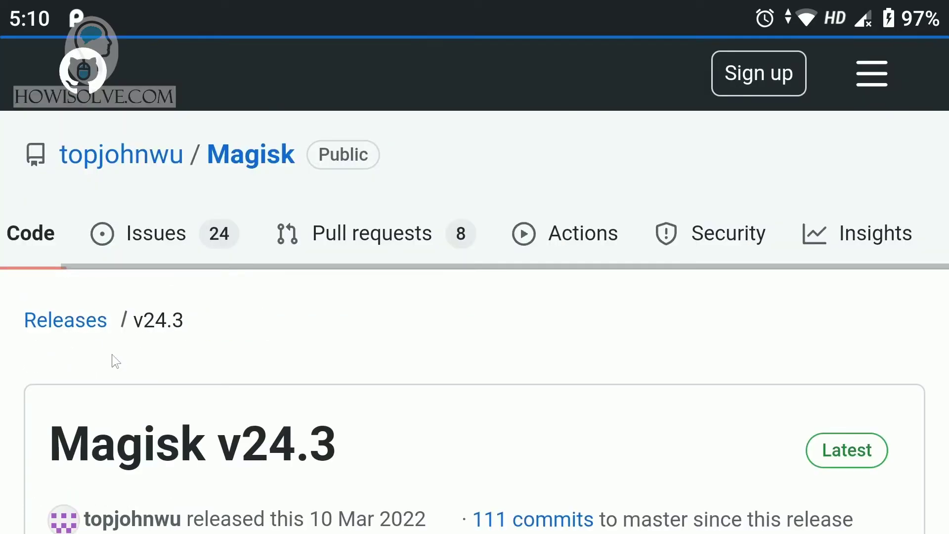
- Download Magisk-v24.3.apk from the release assets and open the file with Package installer just once
scroll(369, 298, "down", 5)
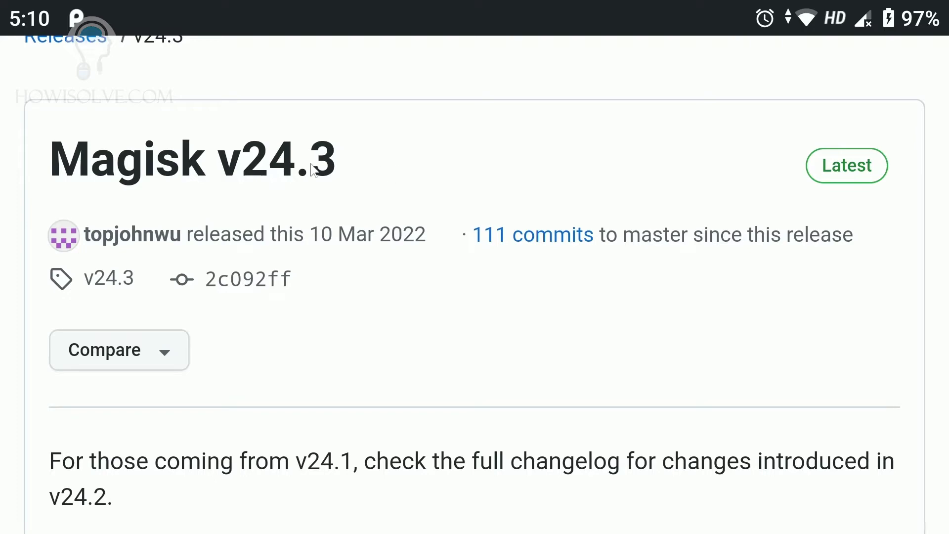
scroll(369, 182, "down", 10)
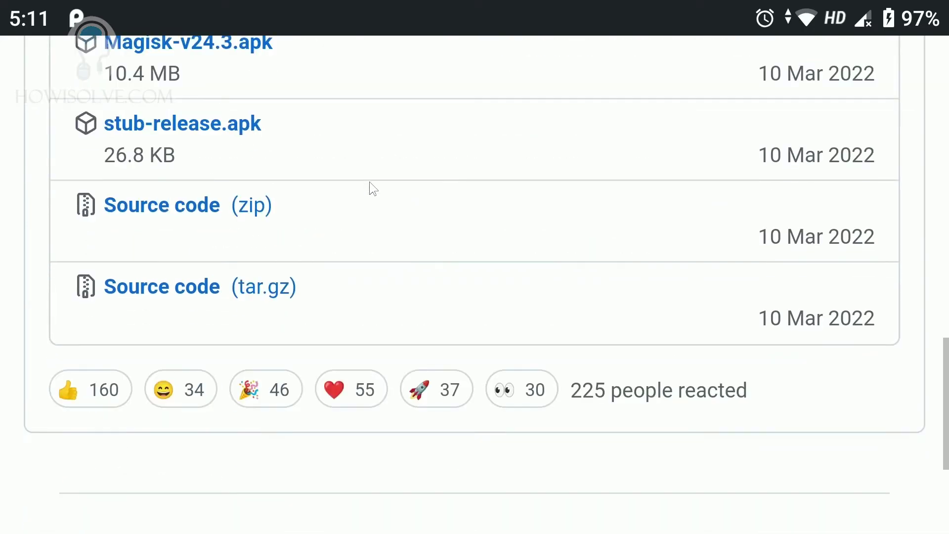
scroll(391, 223, "up", 3)
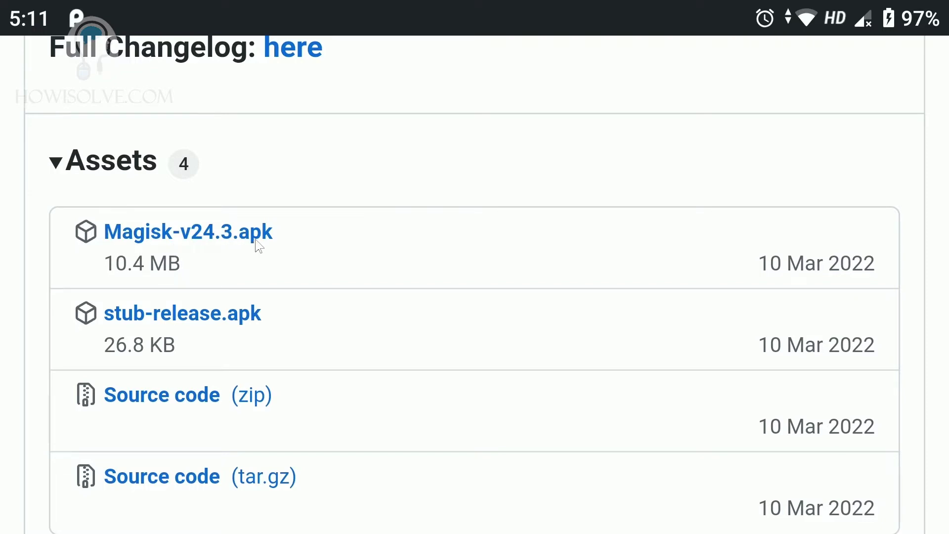
left_click(231, 233)
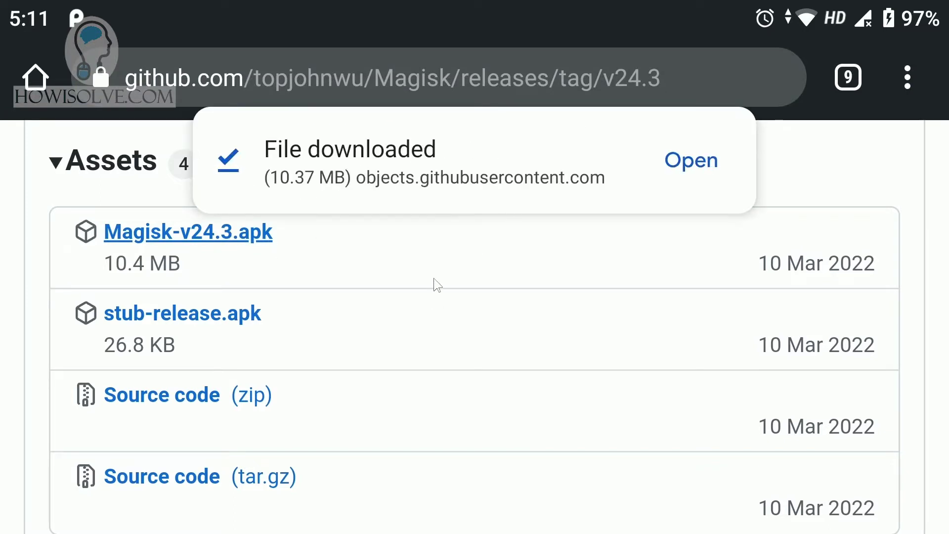
left_click(692, 161)
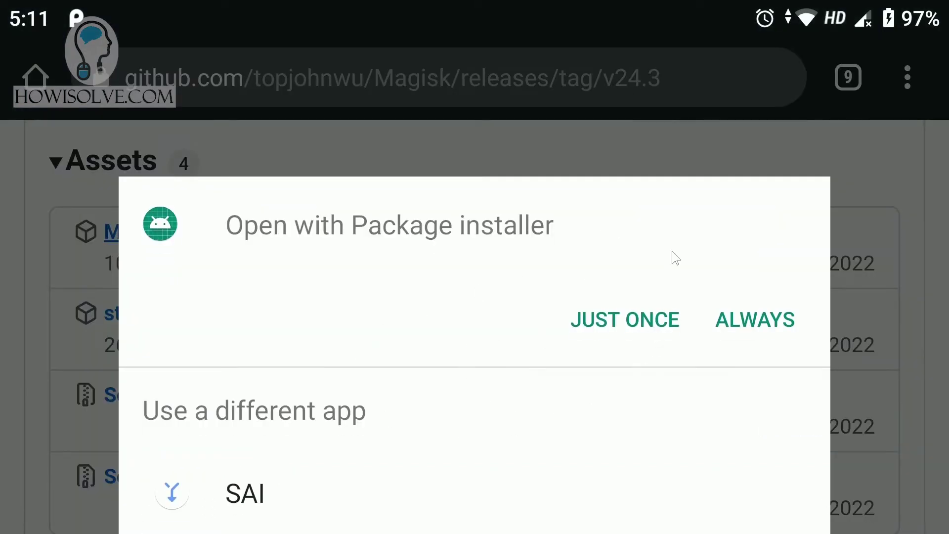
left_click(566, 320)
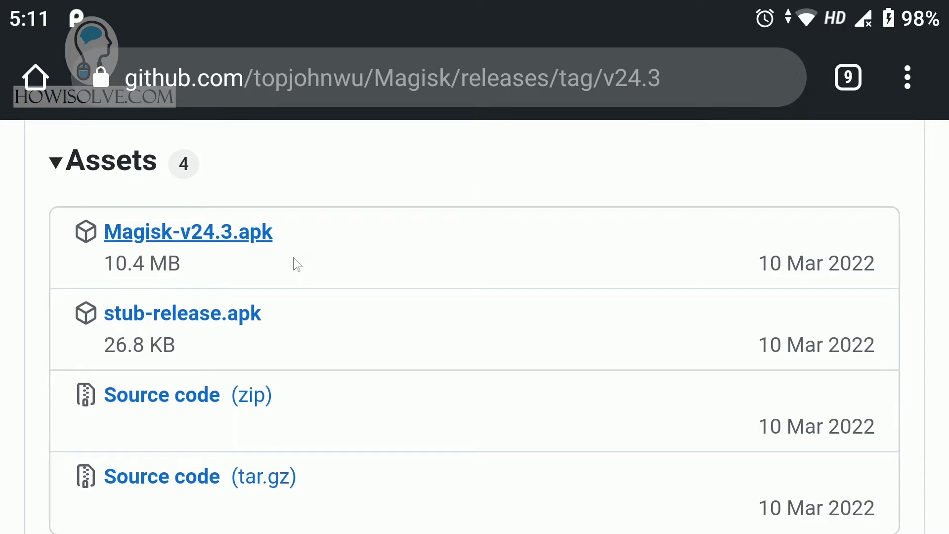
- Install the downloaded Magisk app on the phone and leave the browser
left_click_drag(915, 6, 736, 447)
left_click(823, 487)
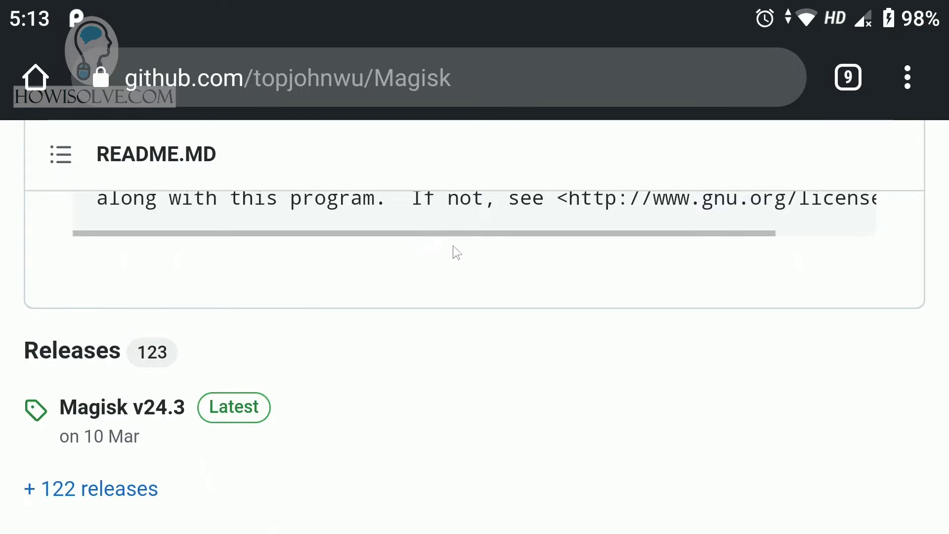
middle_click(443, 238)
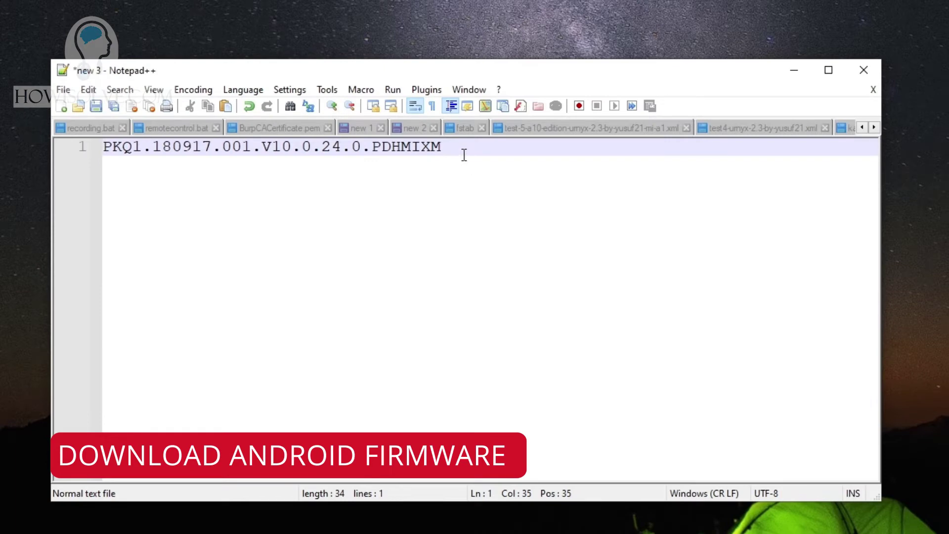
- Select the build number in the Notepad++ note, switch to Chrome and maximize its window
left_click_drag(464, 155, 99, 147)
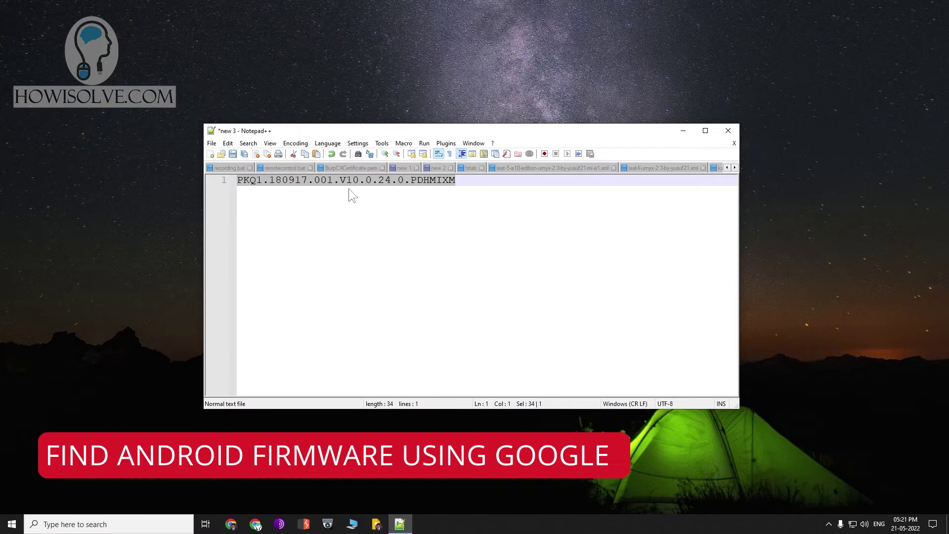
key("super+1")
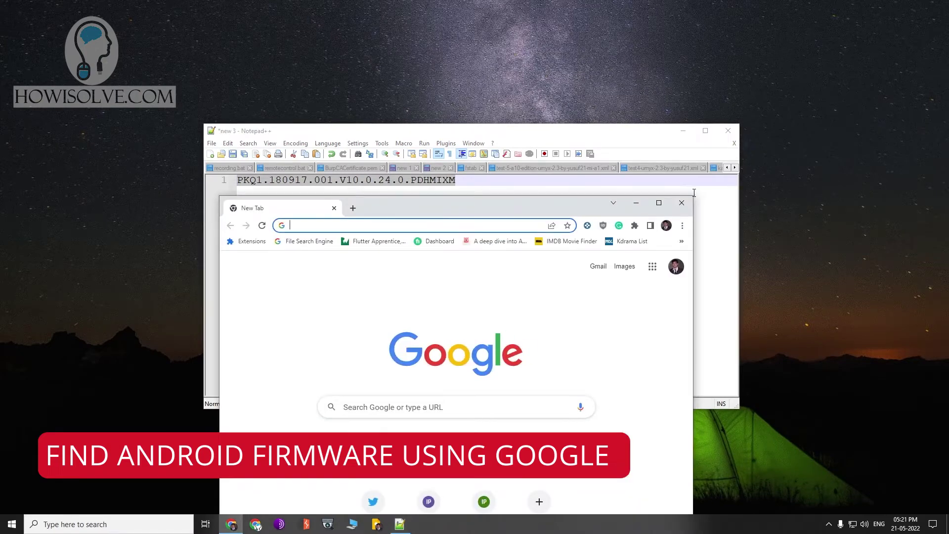
left_click(658, 202)
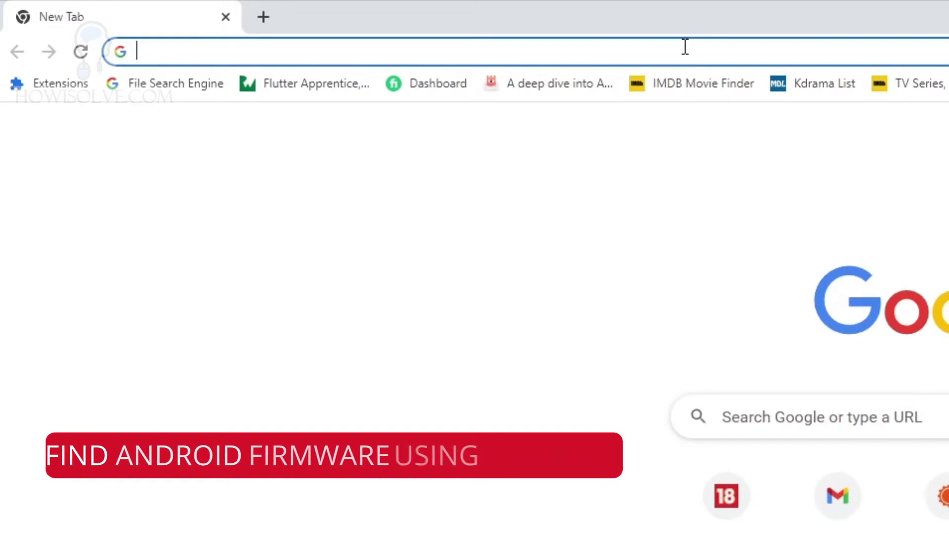
- Search Google for "mi a1 firmware" followed by the build number copied from Notepad++, PKQ1.180917.001.V10.0.24.0.PDHMIXM
type("mi")
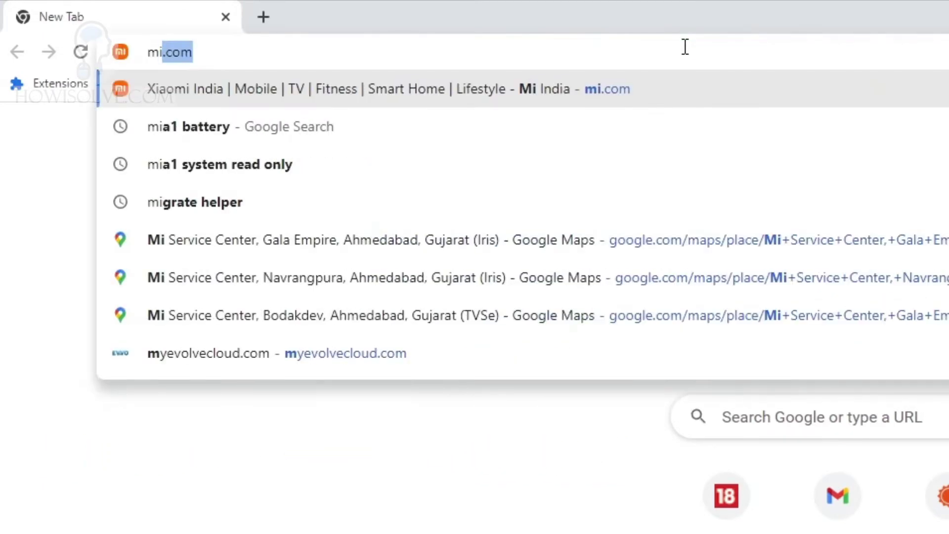
type(" a1 firmware")
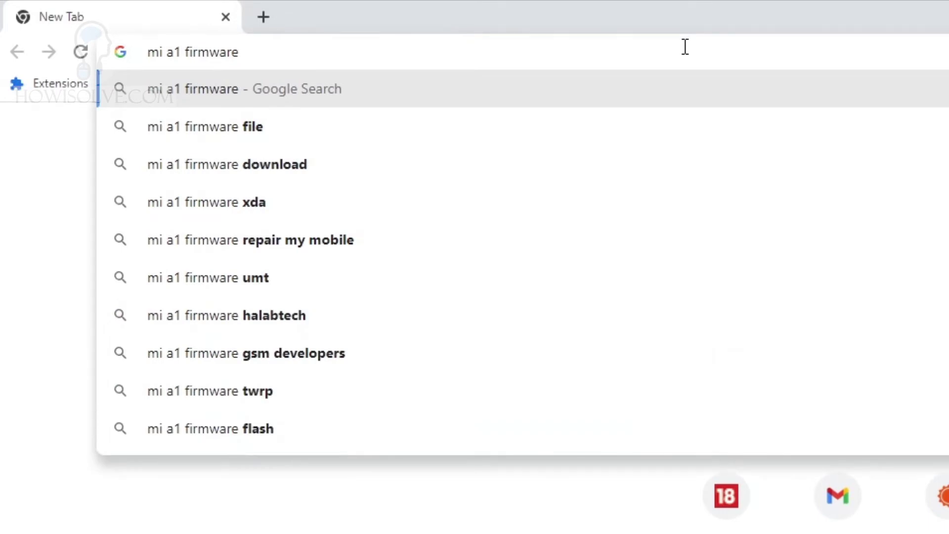
key("alt+Tab")
left_click(752, 377)
triple_click(736, 396)
key("ctrl+c")
key("alt+Tab")
key("ctrl+v")
key("Return")
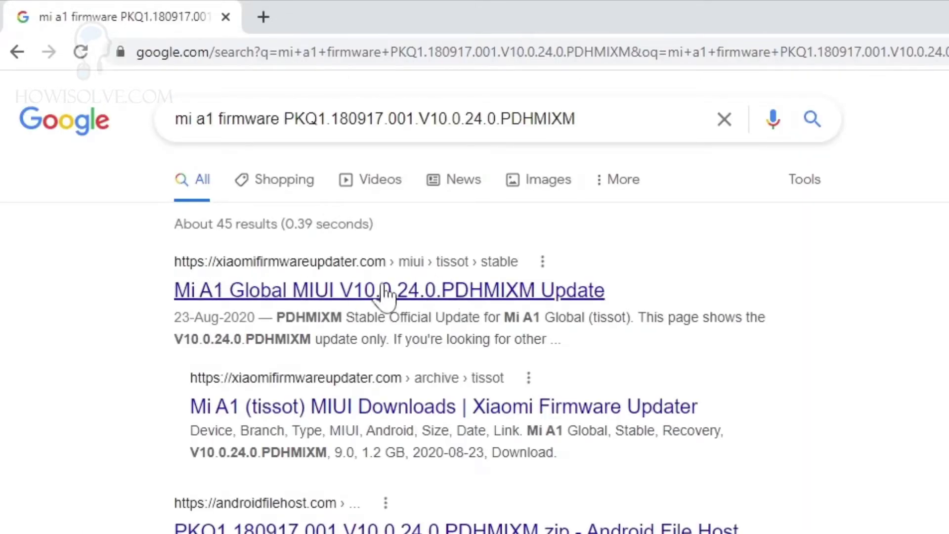
left_click_drag(288, 291, 232, 292)
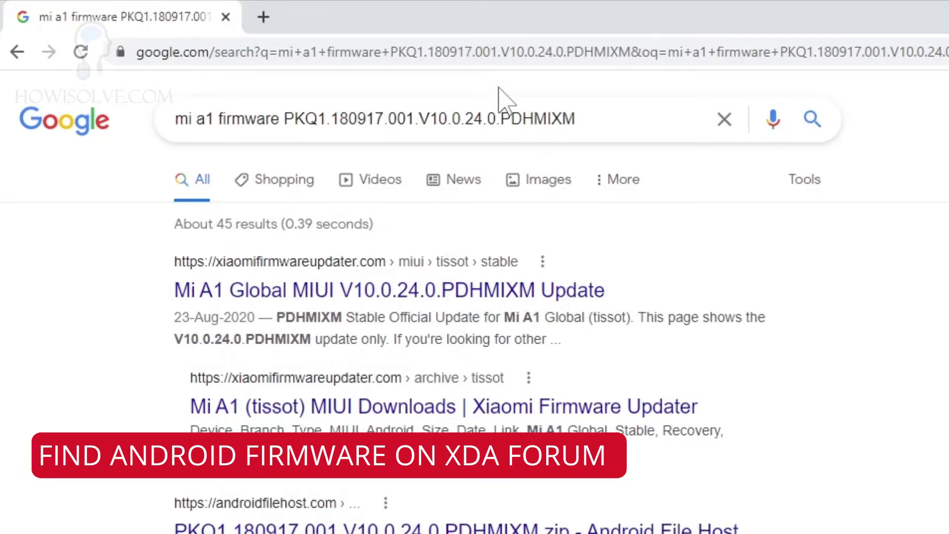
- Search for "mi a1 firmware download xda" in a new tab and open the XDA "[Firmware] Xiaomi Mi A1 Firmware" thread
left_click(262, 16)
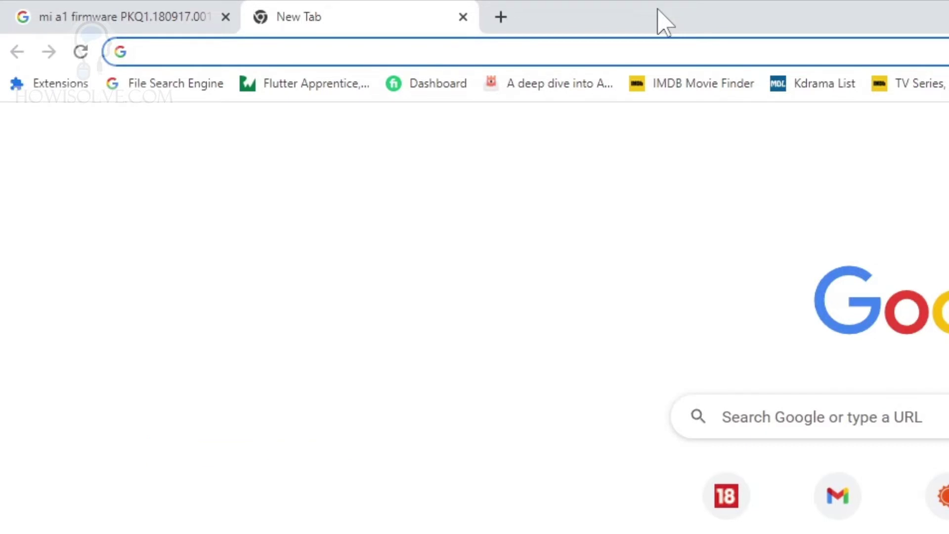
key("ctrl+v")
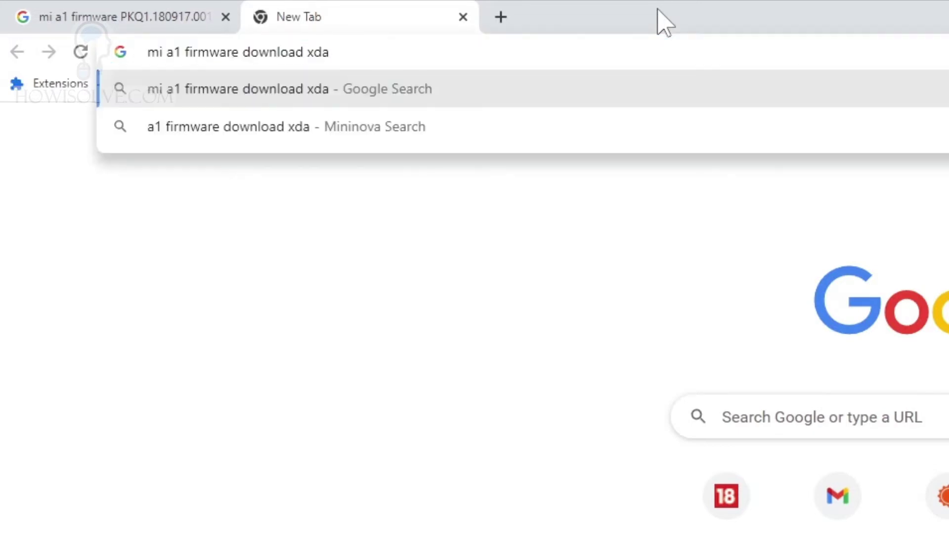
left_click(482, 79)
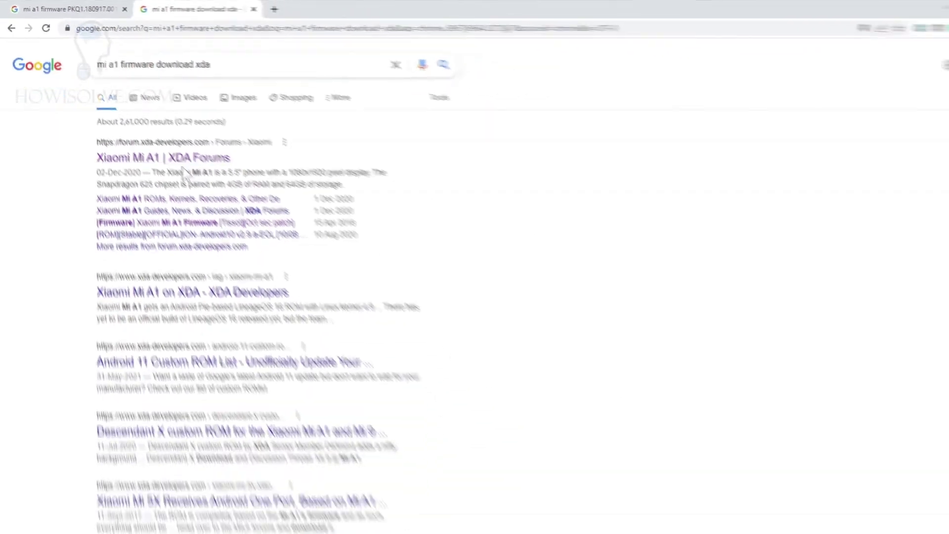
left_click(193, 207)
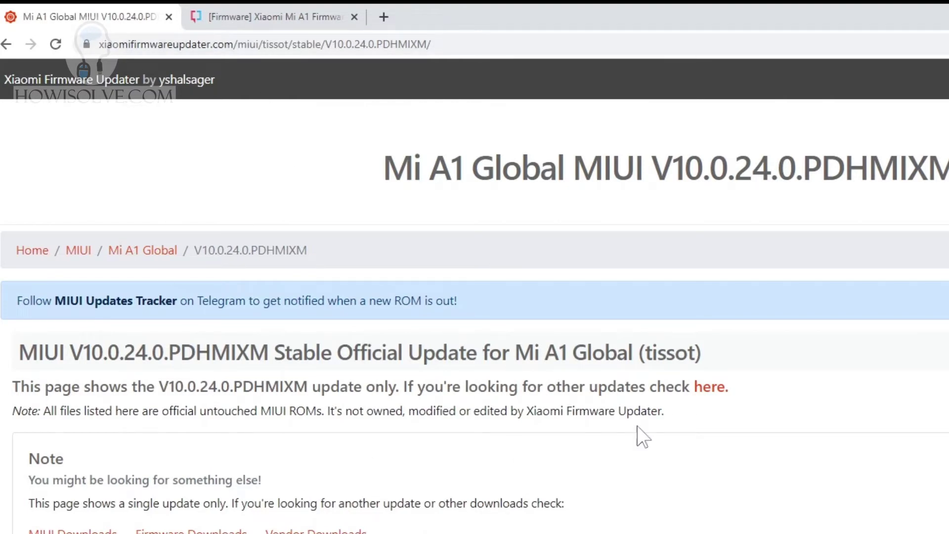
- Examine the Mi A1 Global update page on Xiaomi Firmware Updater, comparing the types of the Recovery and Fastboot packages
scroll(526, 399, "down", 5)
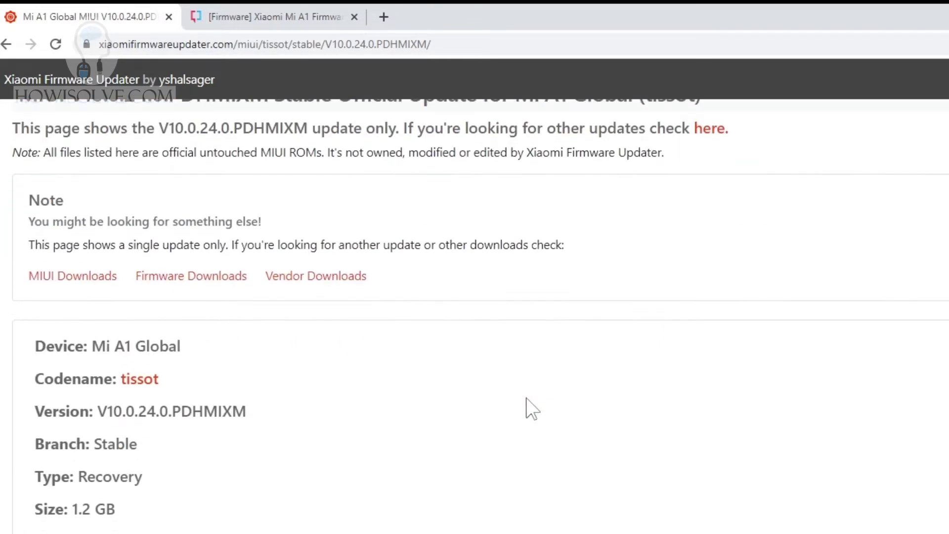
scroll(531, 408, "up", 3)
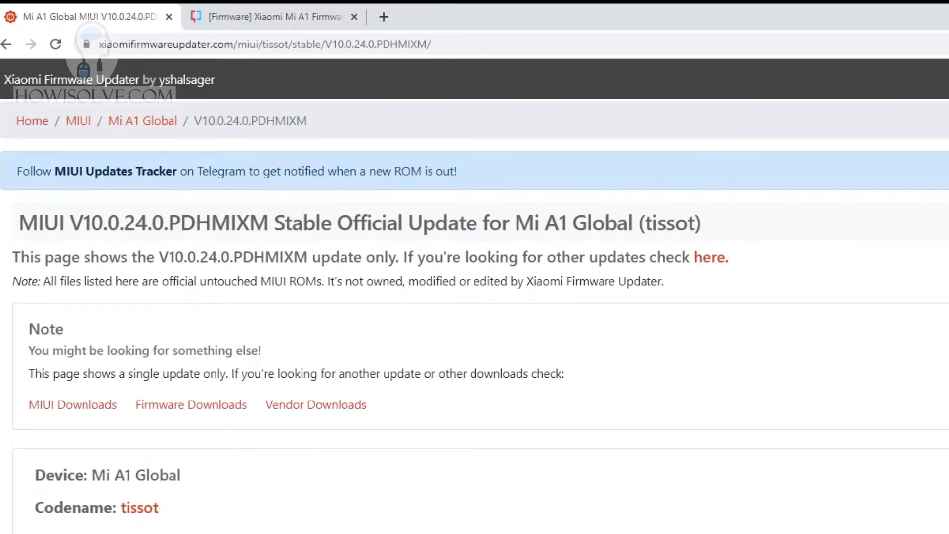
scroll(487, 511, "down", 5)
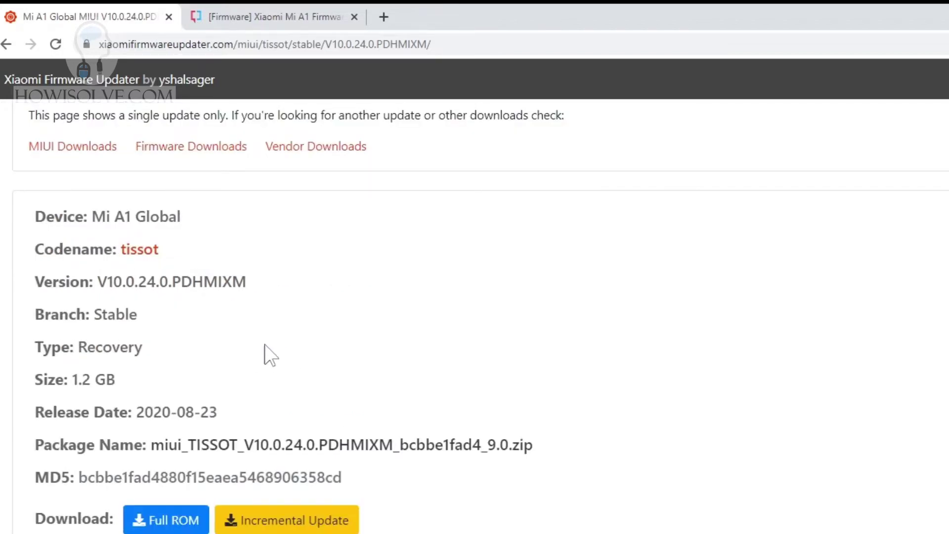
left_click_drag(79, 346, 146, 346)
scroll(158, 352, "down", 8)
left_click_drag(74, 384, 146, 385)
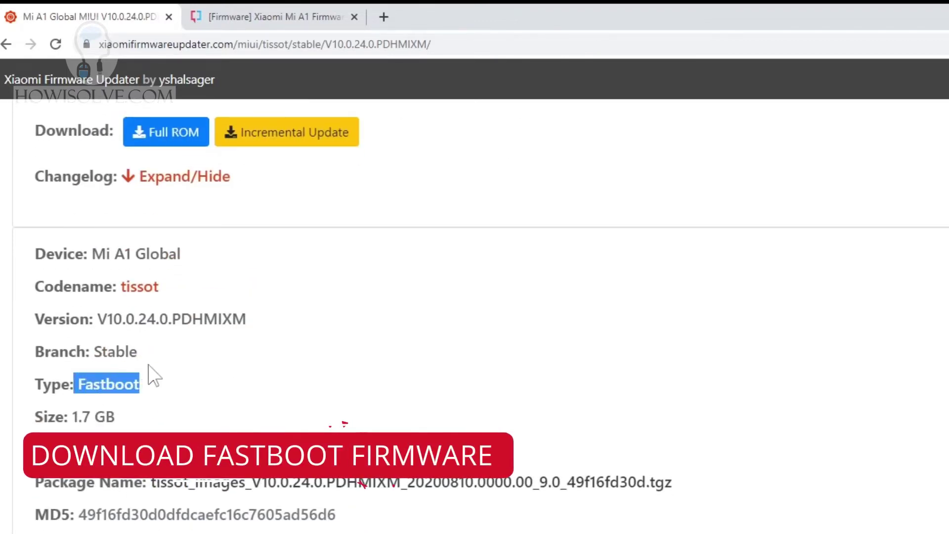
left_click_drag(71, 384, 173, 387)
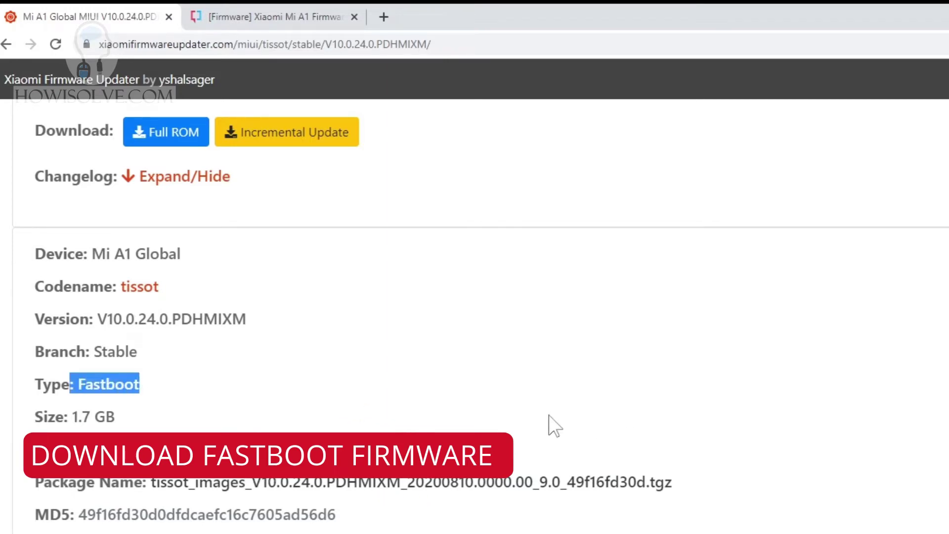
scroll(576, 426, "up", 3)
scroll(273, 487, "down", 3)
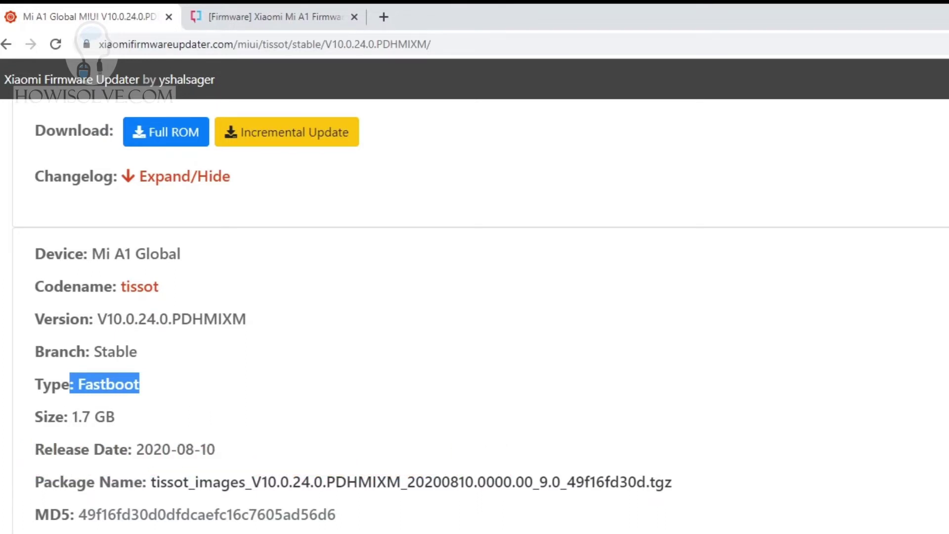
- Compare the version in the Fastboot package name with the build number noted in Notepad++, and return to Chrome
left_click_drag(401, 483, 272, 495)
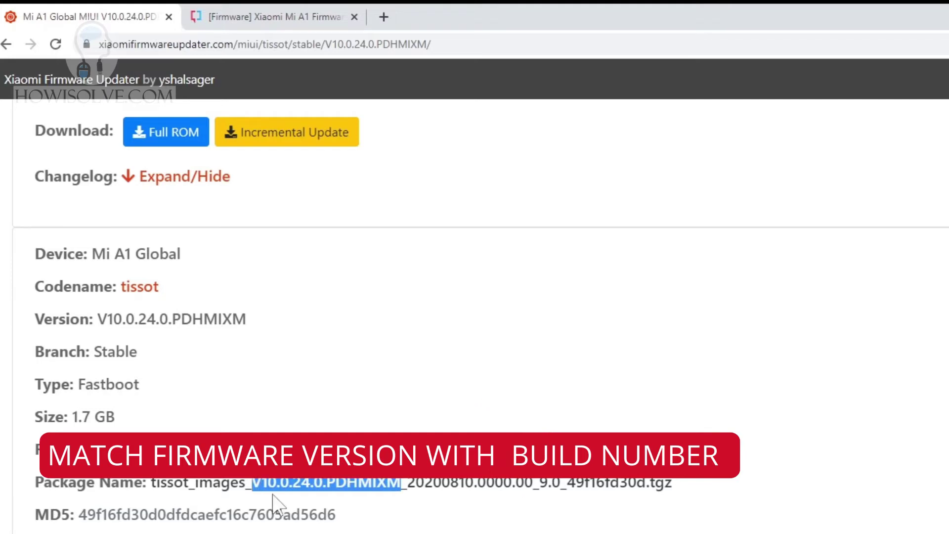
key("alt+Tab")
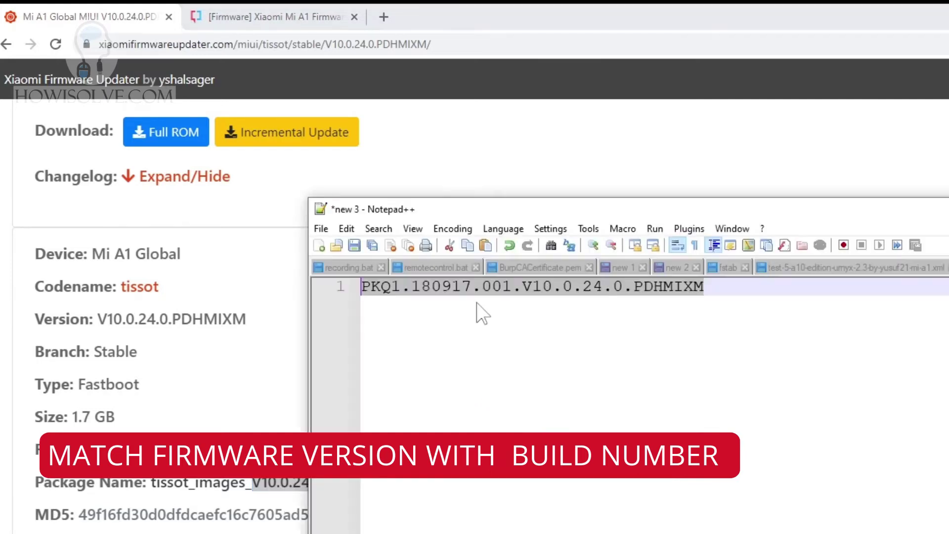
left_click_drag(508, 210, 624, 403)
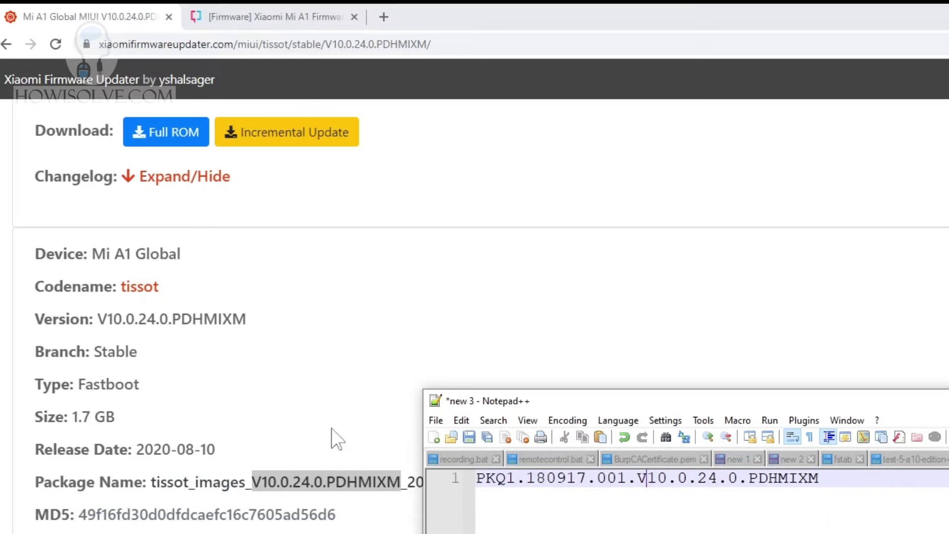
key("alt+Tab")
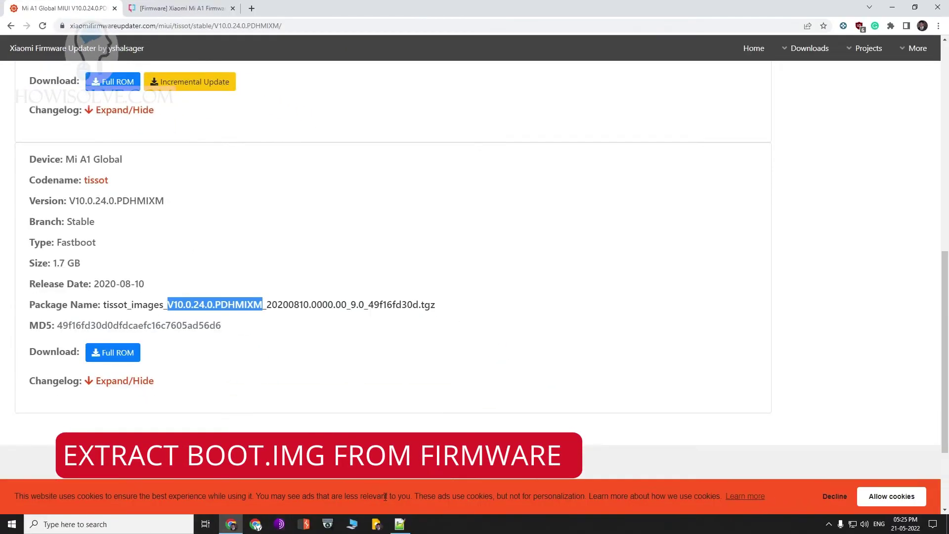
- Switch to File Explorer, go through the extracted tissot_images firmware folders to the images folder and select boot.img
left_click(352, 524)
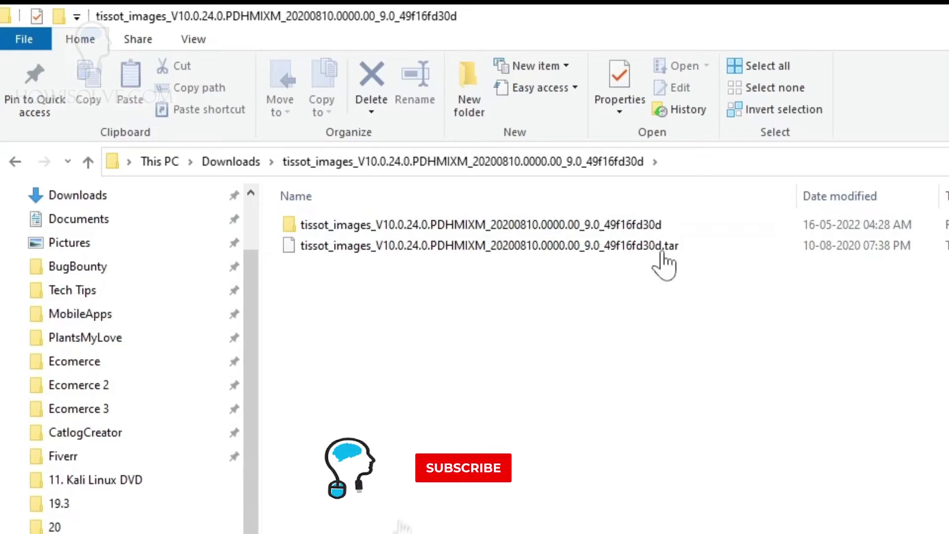
key("alt")
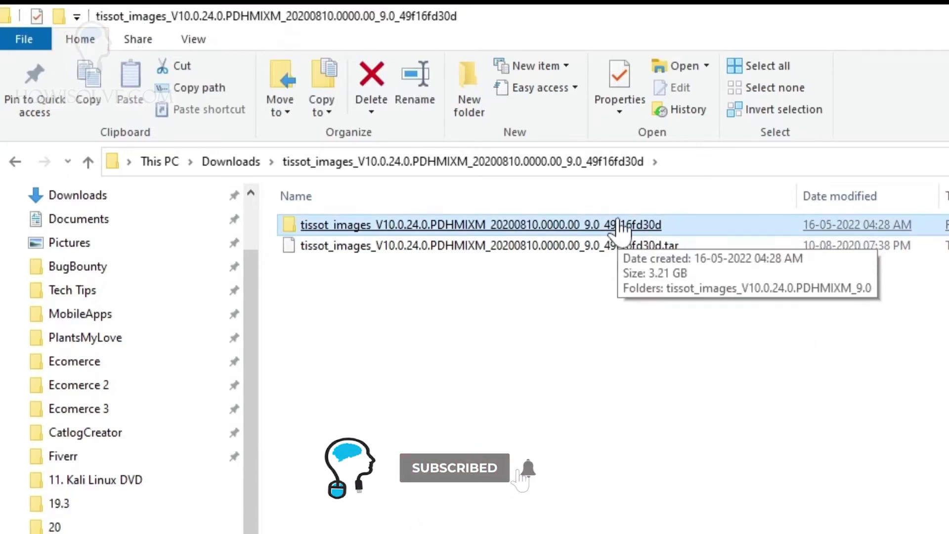
left_click(620, 226)
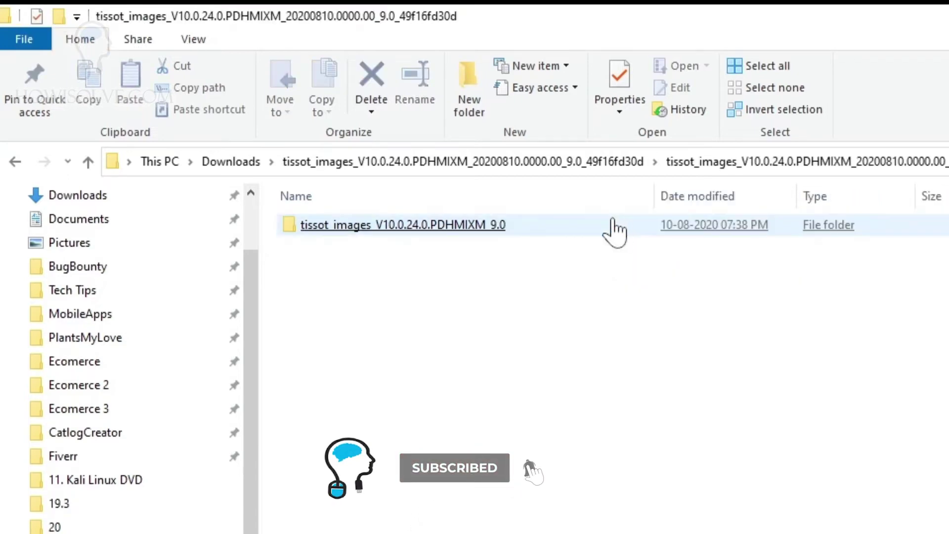
left_click(435, 236)
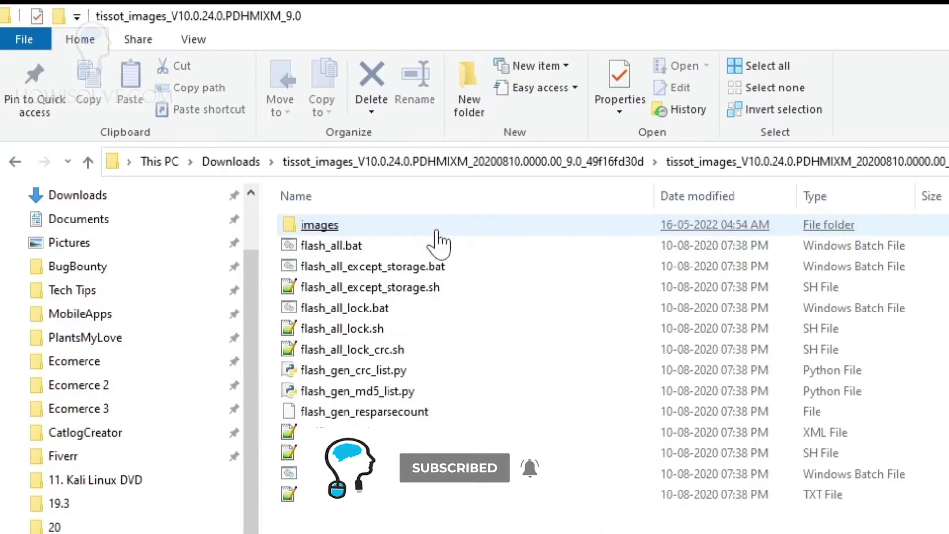
left_click(338, 228)
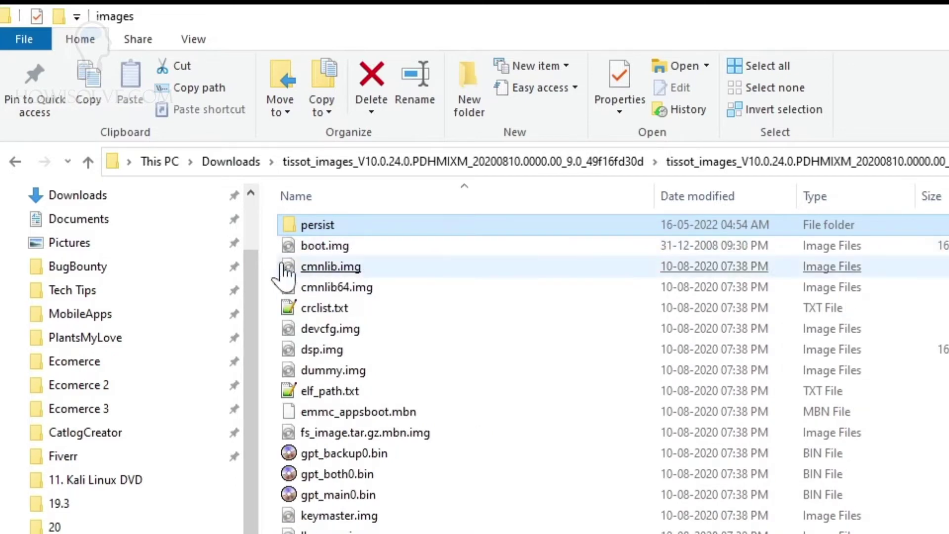
left_click(325, 247)
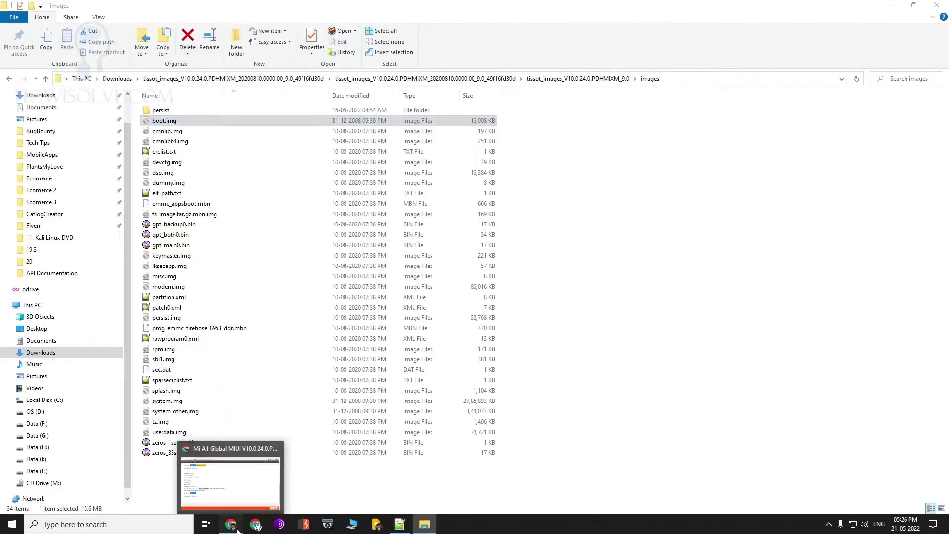
- Switch to Chrome and search Google in a new tab for "extract boot.img oneplus"
left_click(228, 486)
left_click(195, 7)
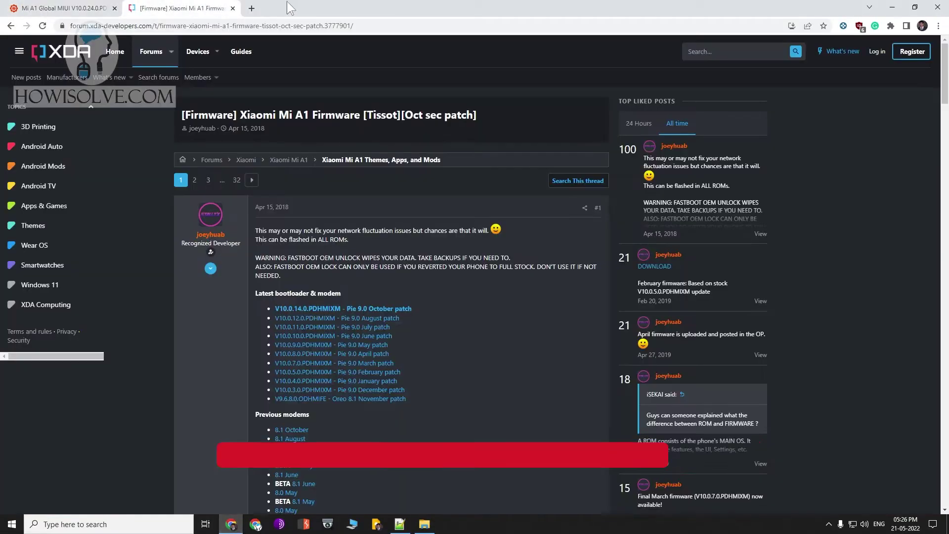
left_click(251, 8)
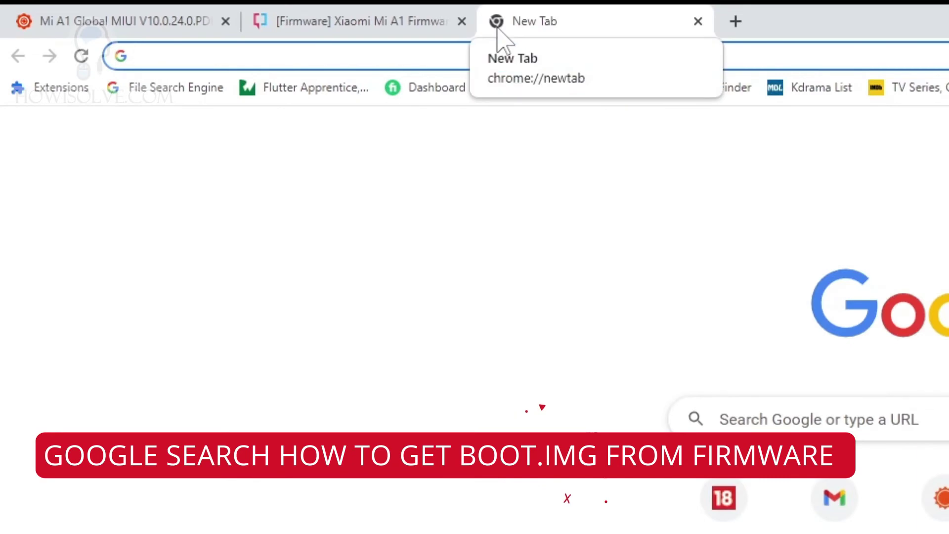
type("extract boot.img")
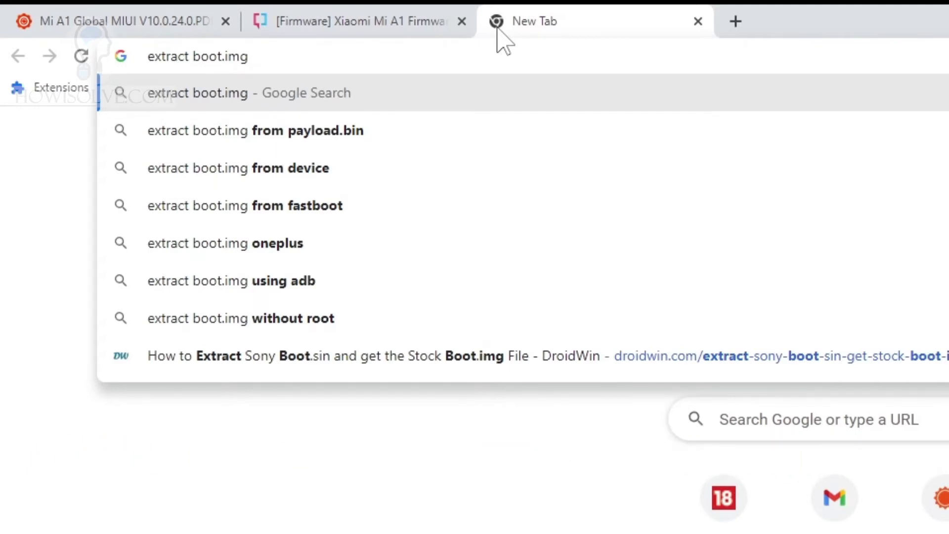
type("oneplus")
key("Return")
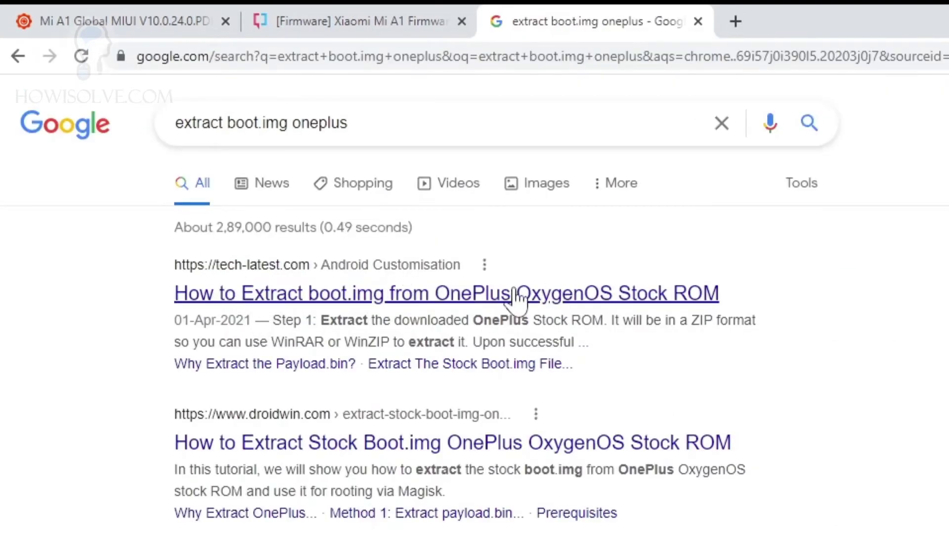
- Open the article "How to Extract boot.img from OnePlus OxygenOS Stock ROM", skim its payload.bin extraction instructions and minimize the browser
left_click(398, 298)
scroll(362, 121, "down", 15)
scroll(398, 163, "down", 10)
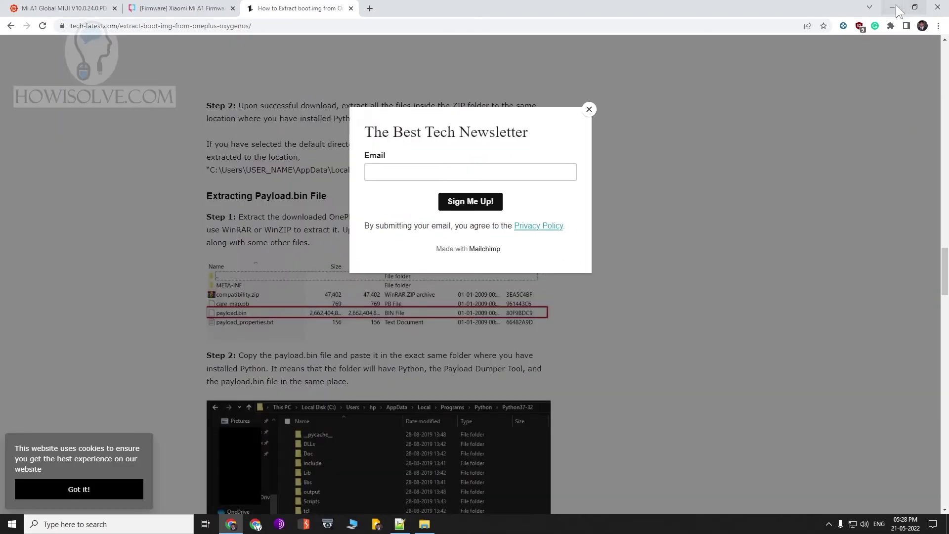
left_click(892, 8)
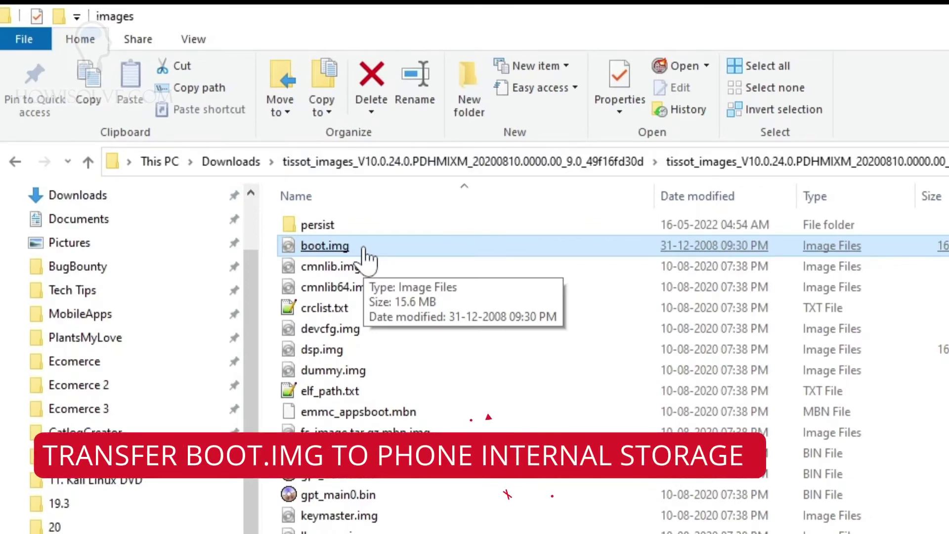
- Copy boot.img from the images folder, then switch to ADB Explorer and maximize its window
right_click(339, 243)
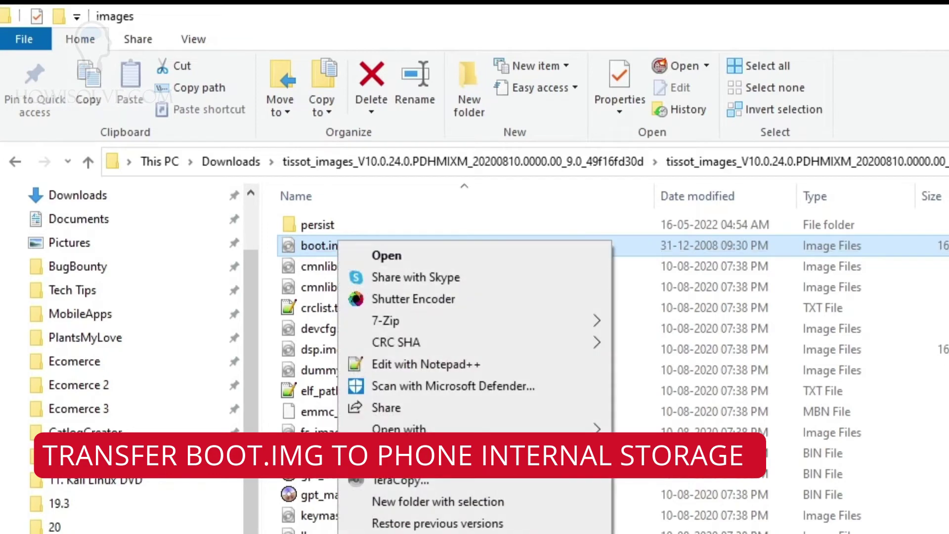
key("Escape")
scroll(133, 346, "down", 1)
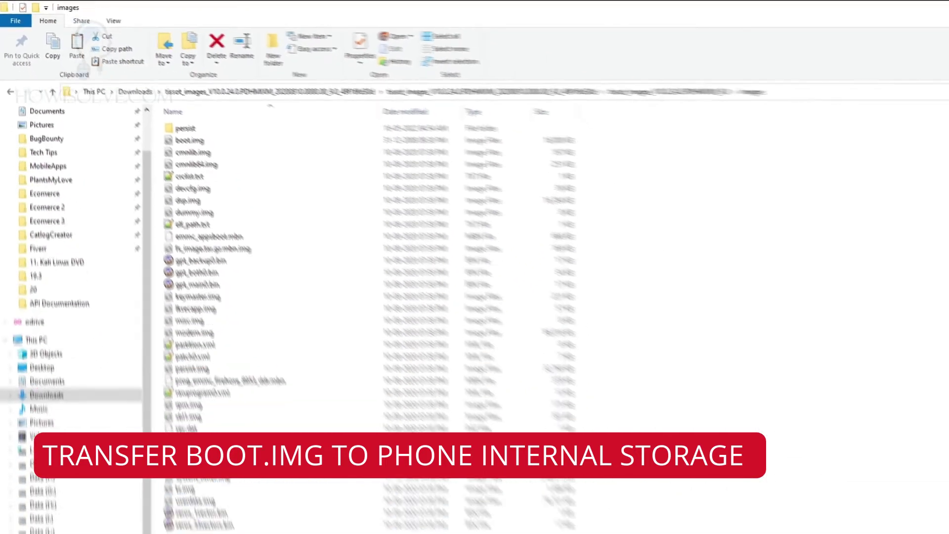
key("super+s")
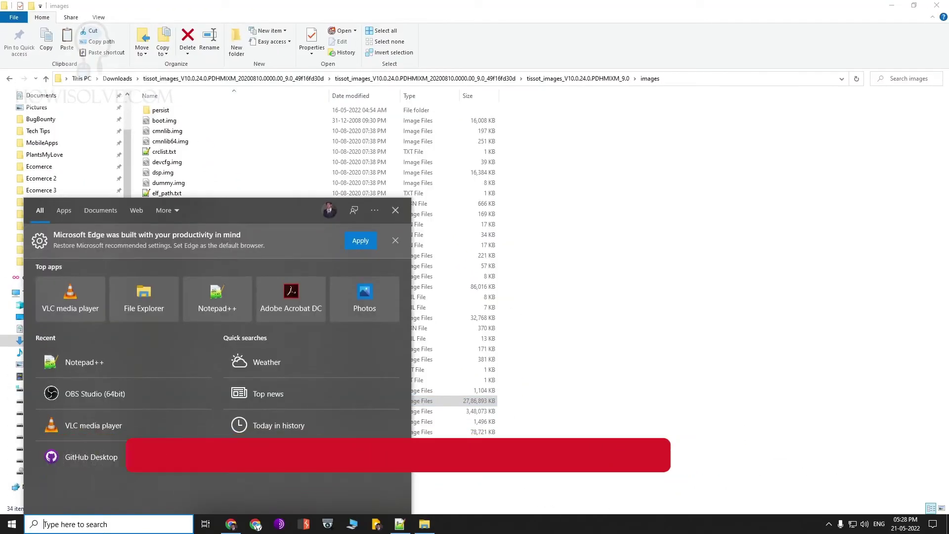
type("adb")
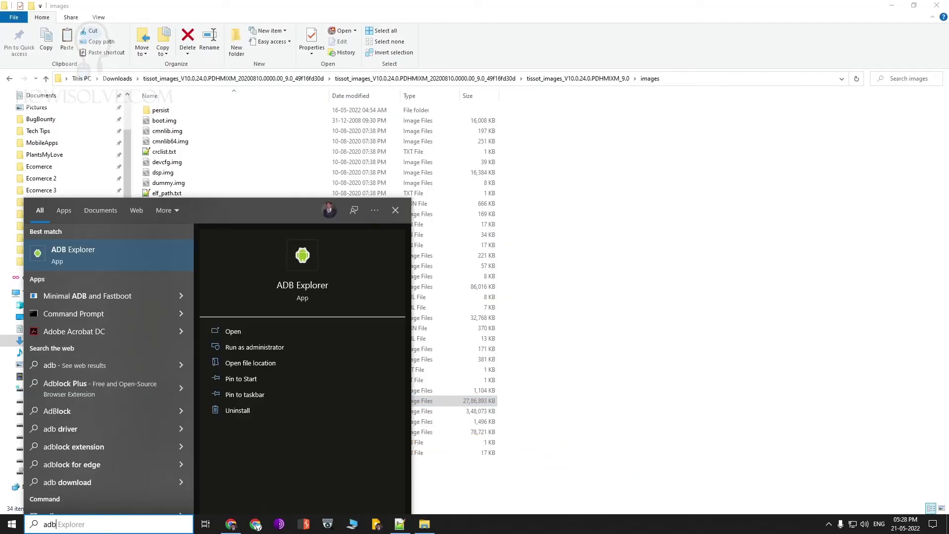
key("Return")
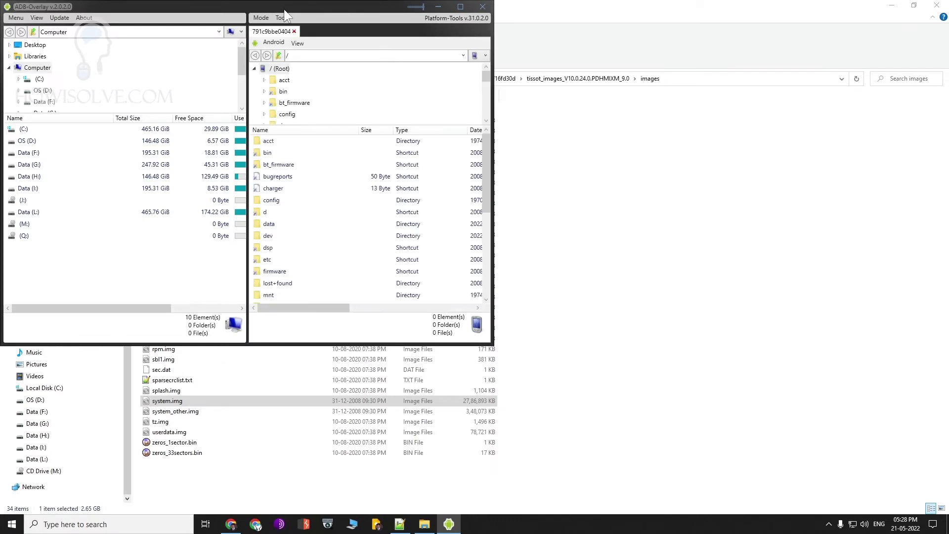
left_click(460, 7)
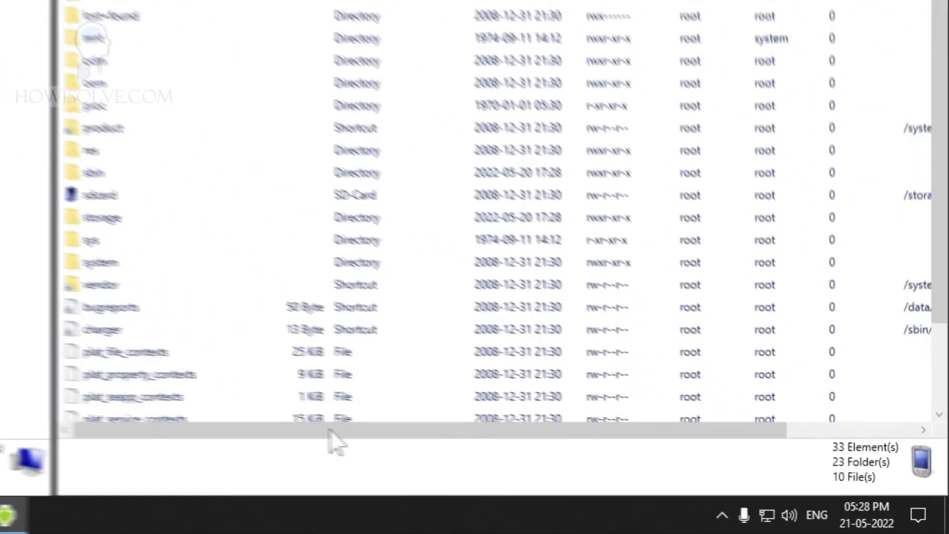
- Open the phone's sdcard folder in the Android pane and paste boot.img into it
double_click(488, 352)
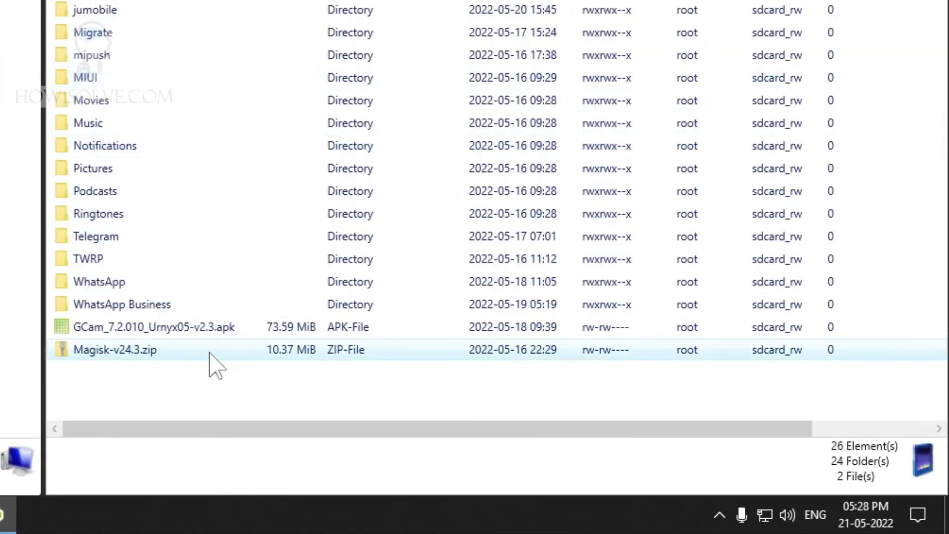
right_click(185, 388)
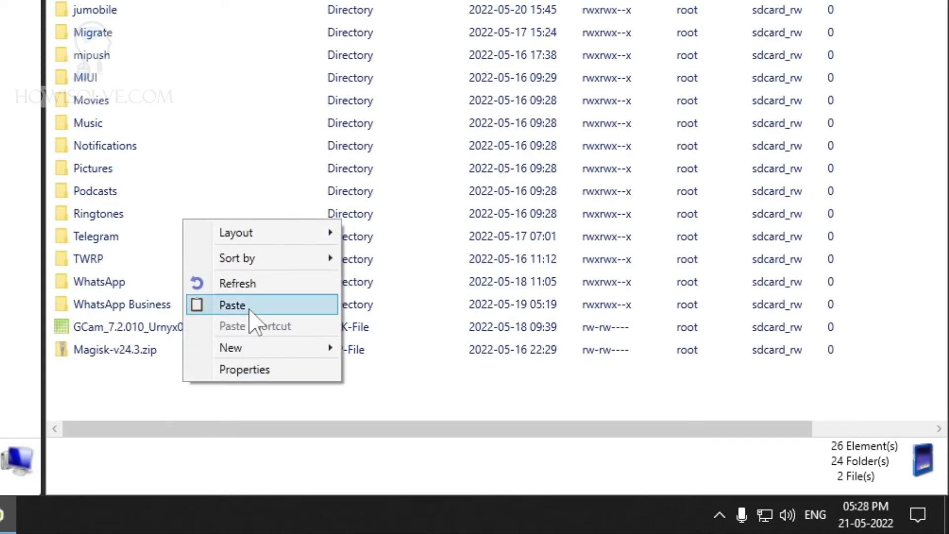
left_click(232, 305)
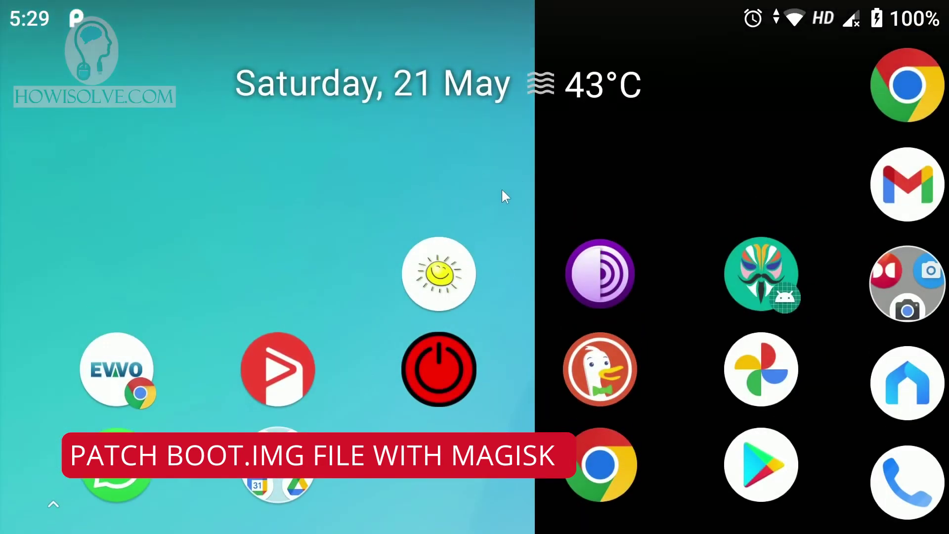
- Switch to the Magisk app on the phone and choose Select and Patch a File as the Magisk install method
left_click(746, 271)
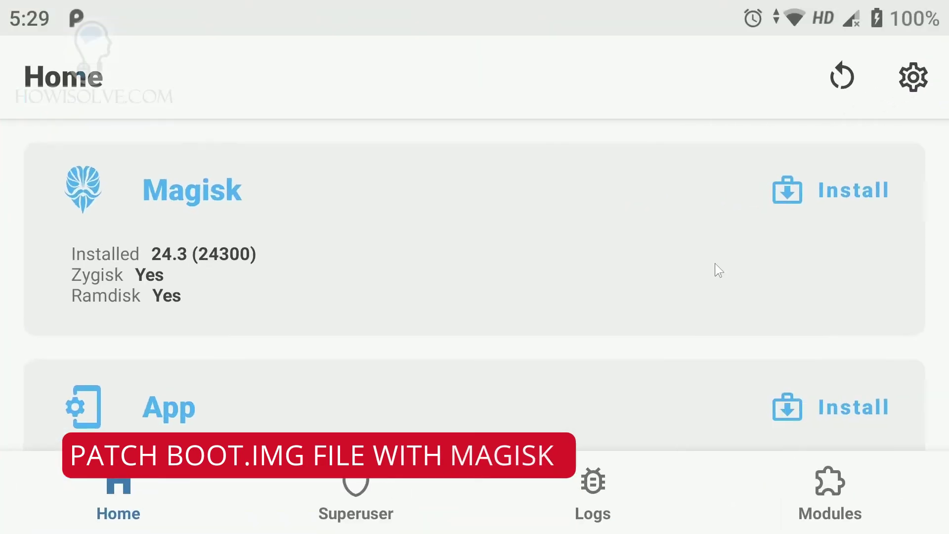
left_click(831, 192)
left_click(860, 160)
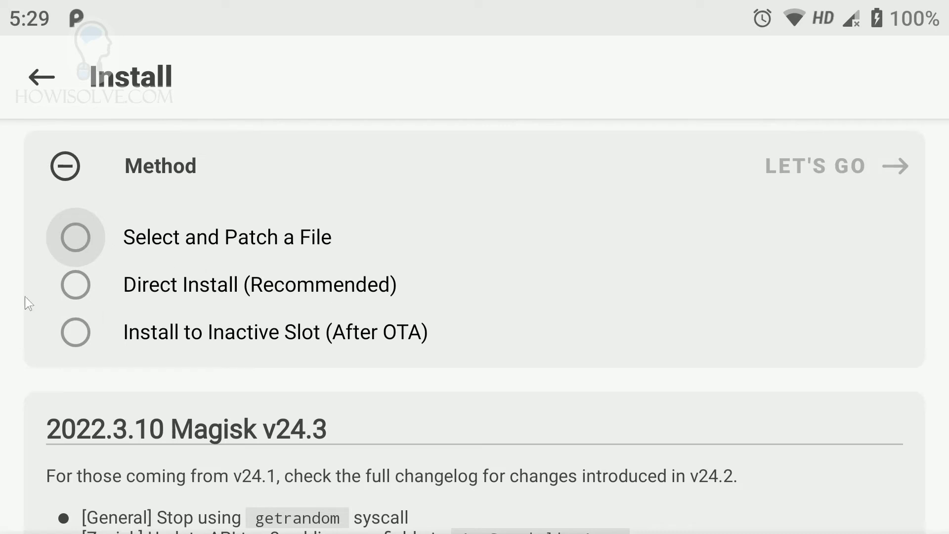
left_click(81, 236)
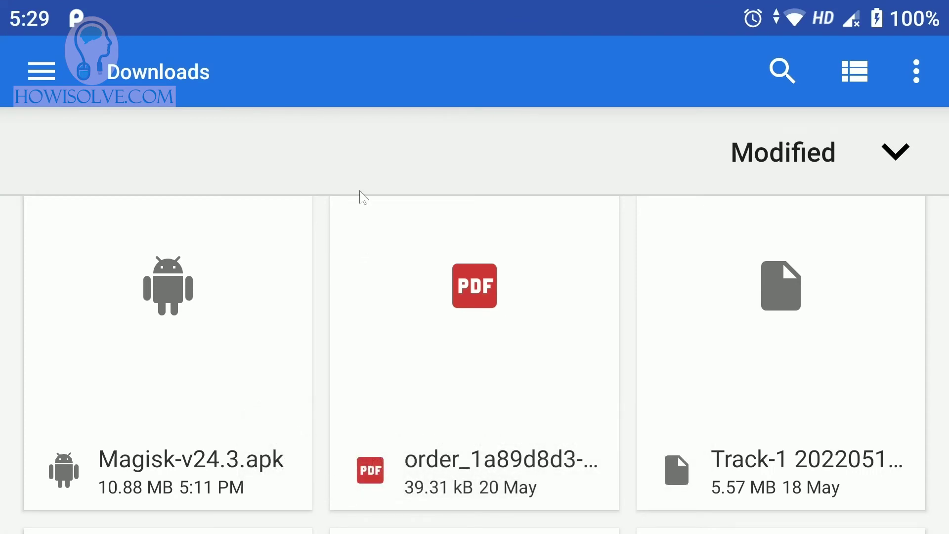
- Browse to Main storage through the file manager source and select boot.img as the file to patch
left_click(57, 79)
scroll(180, 296, "down", 5)
scroll(180, 301, "up", 3)
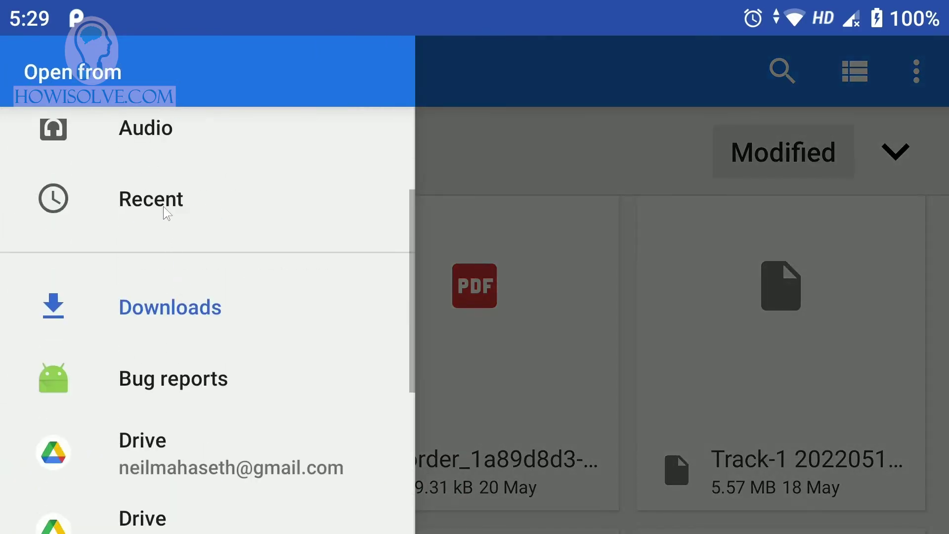
scroll(185, 301, "down", 5)
left_click(295, 319)
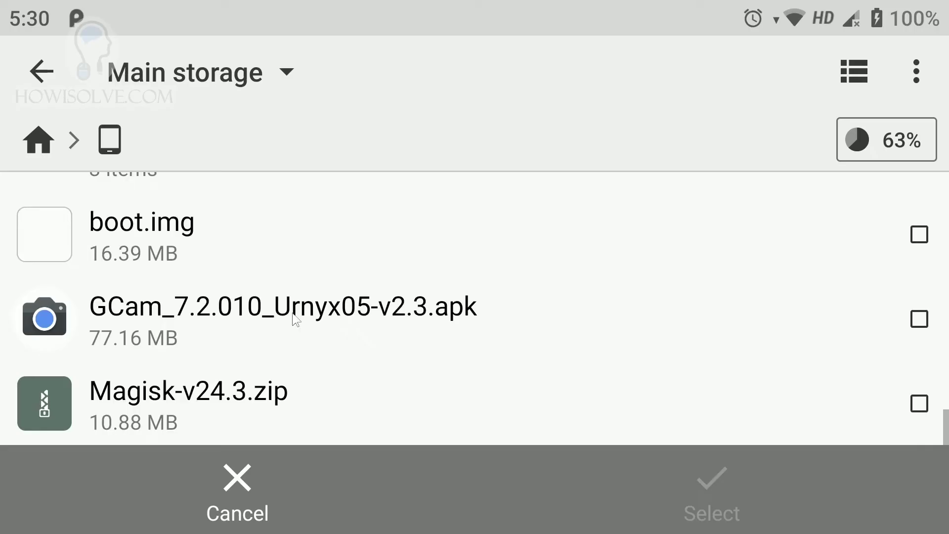
left_click(130, 241)
left_click(706, 505)
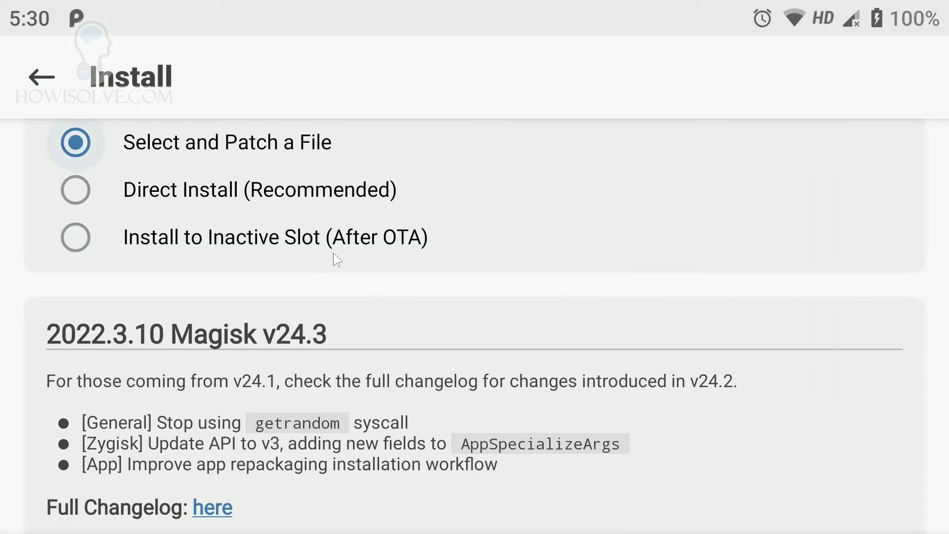
- Start patching the selected boot image and view the output file path in the installation log
scroll(593, 287, "up", 2)
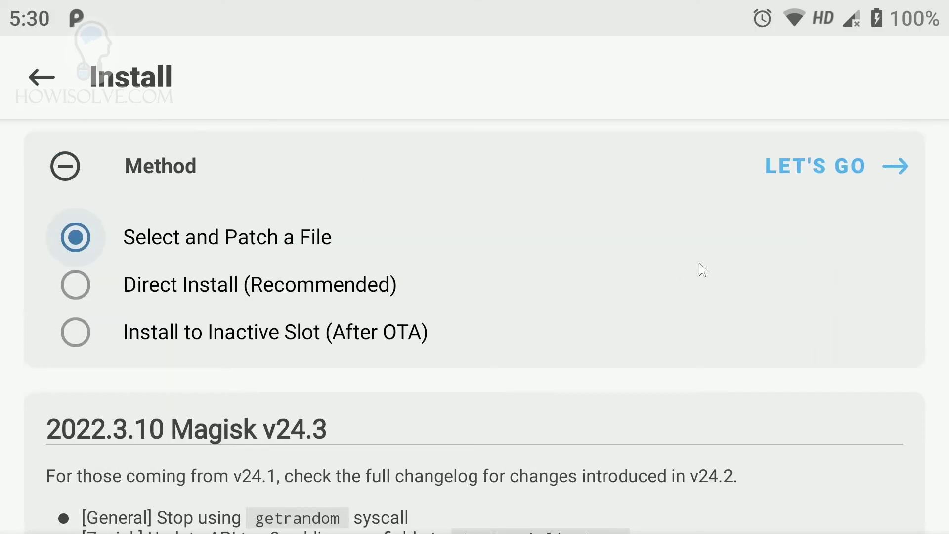
left_click(827, 172)
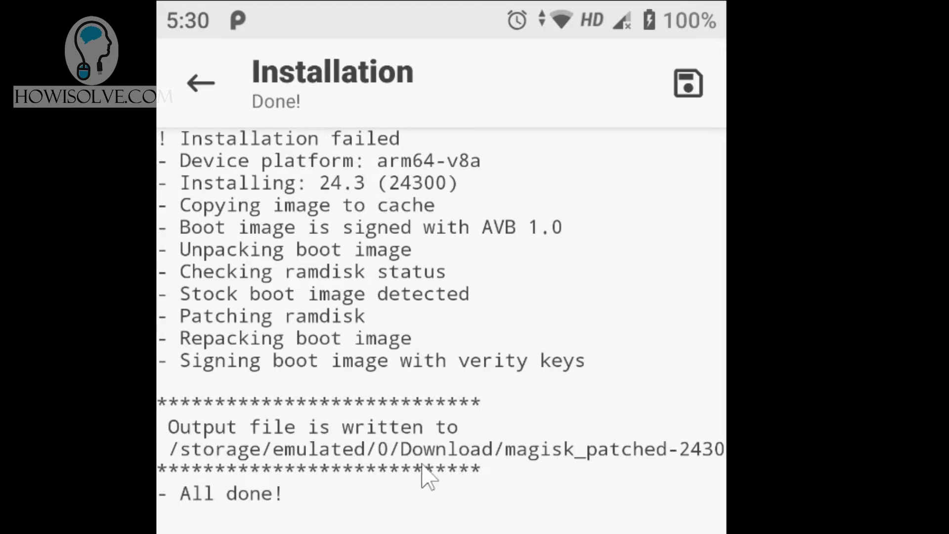
left_click_drag(571, 470, 254, 466)
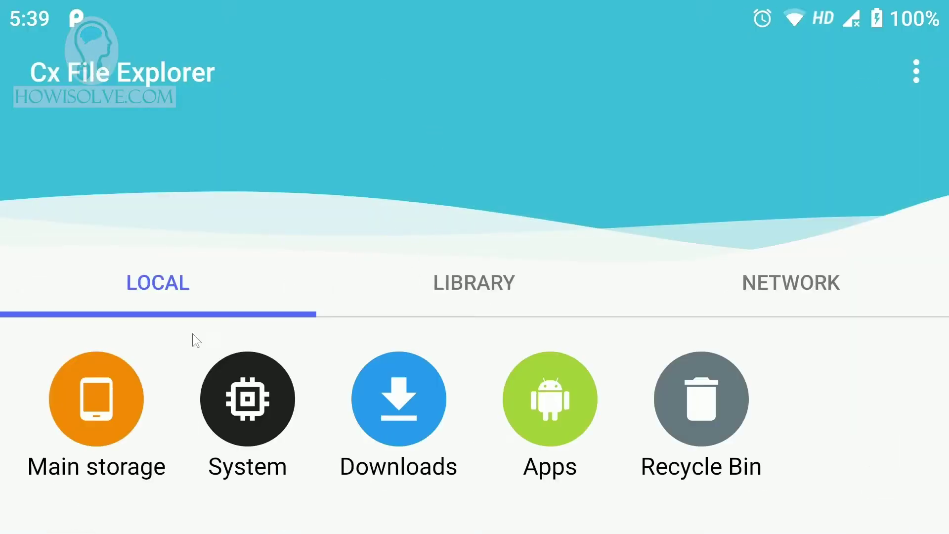
- Look for the patched Magisk image in the Download folder of Main storage with Cx File Explorer
left_click(86, 417)
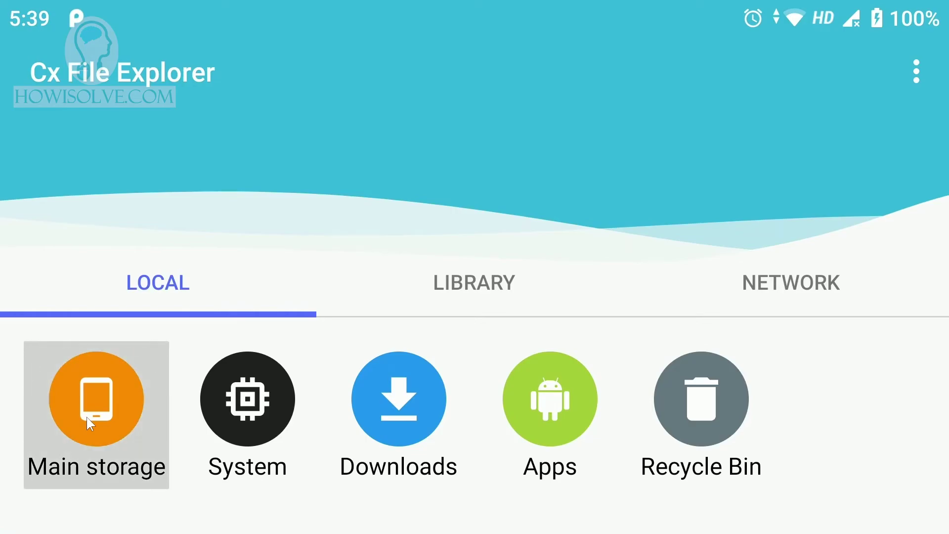
scroll(163, 346, "down", 5)
left_click(162, 352)
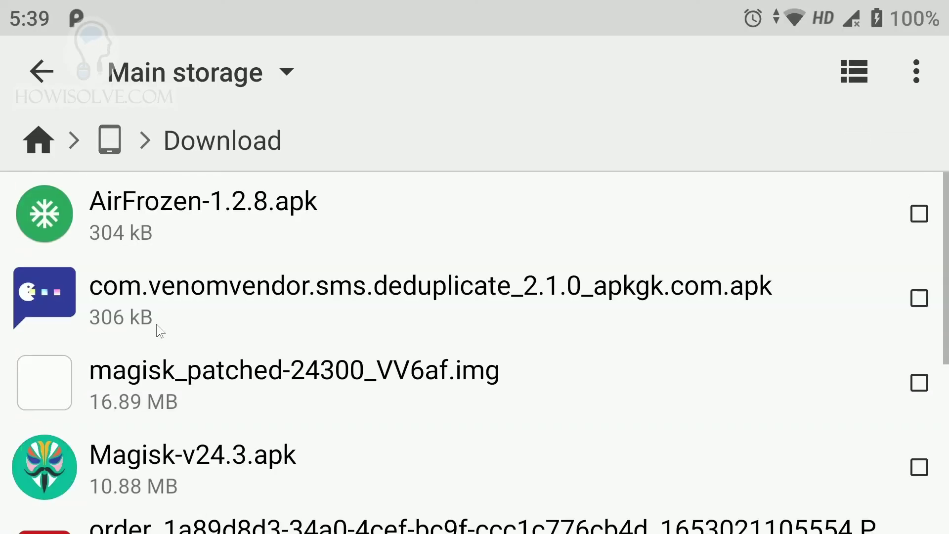
scroll(228, 346, "down", 3)
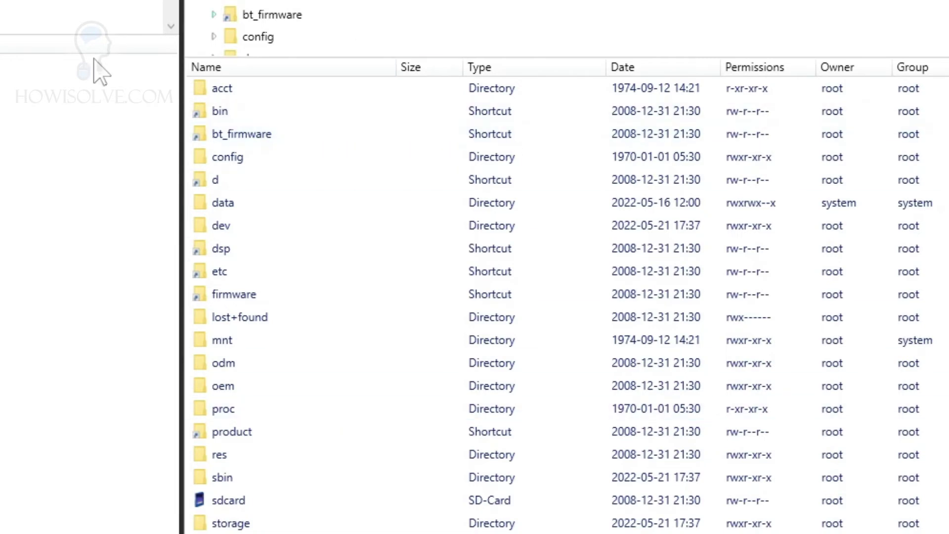
- Switch to ADB Explorer, copy magisk_patched-24300_VV6af.img from the phone's sdcard/Download folder and open the computer's Desktop location
double_click(237, 499)
double_click(248, 271)
left_click(292, 66)
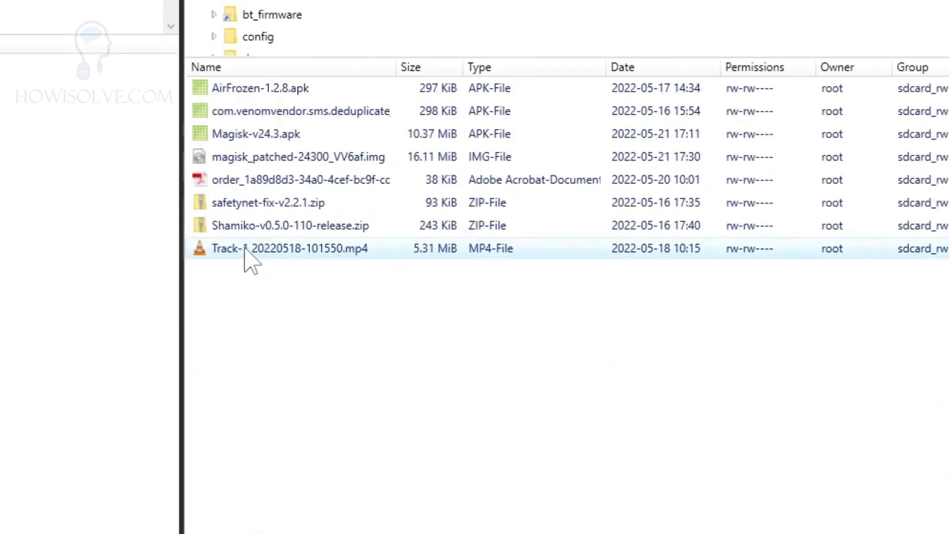
right_click(280, 165)
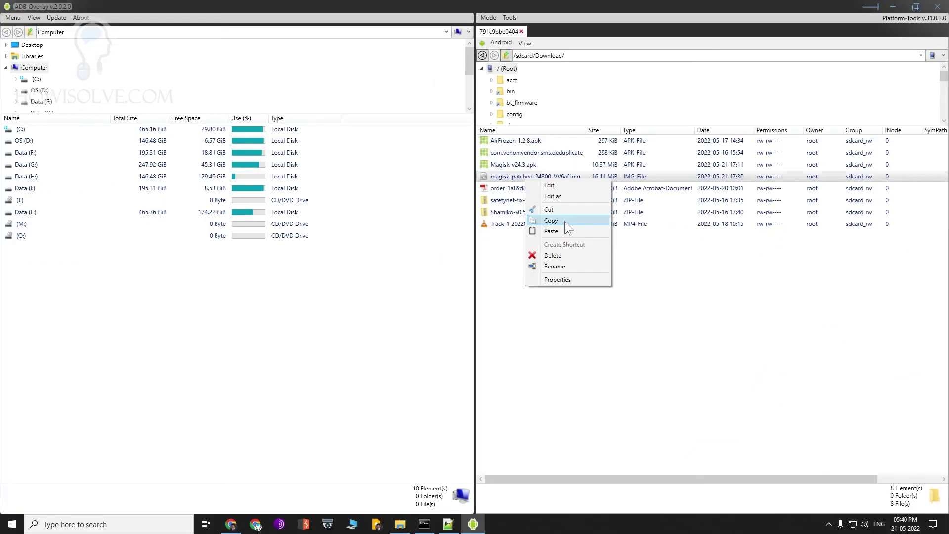
left_click(564, 221)
left_click(33, 45)
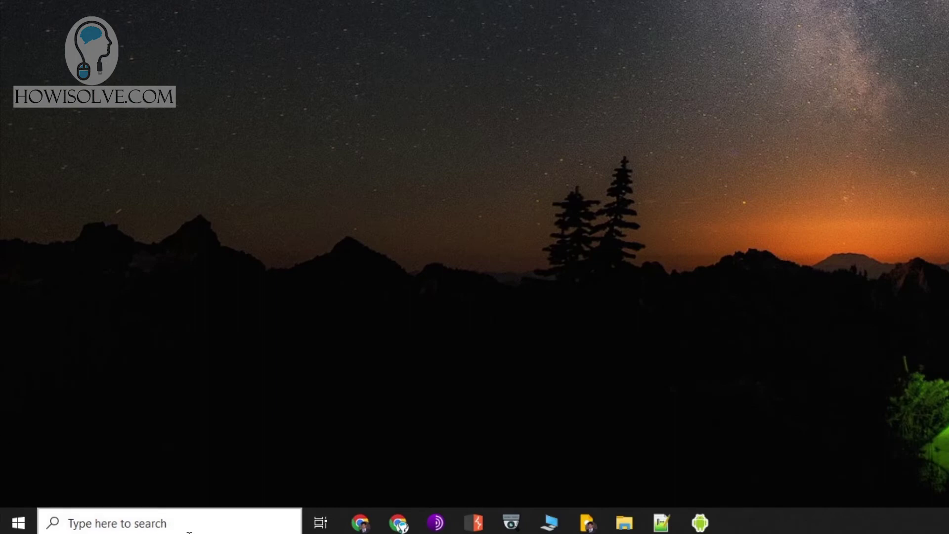
- Open Command Prompt, run "adb devices" and check the list of attached devices for the phone
left_click(166, 526)
type("cmd")
key("Return")
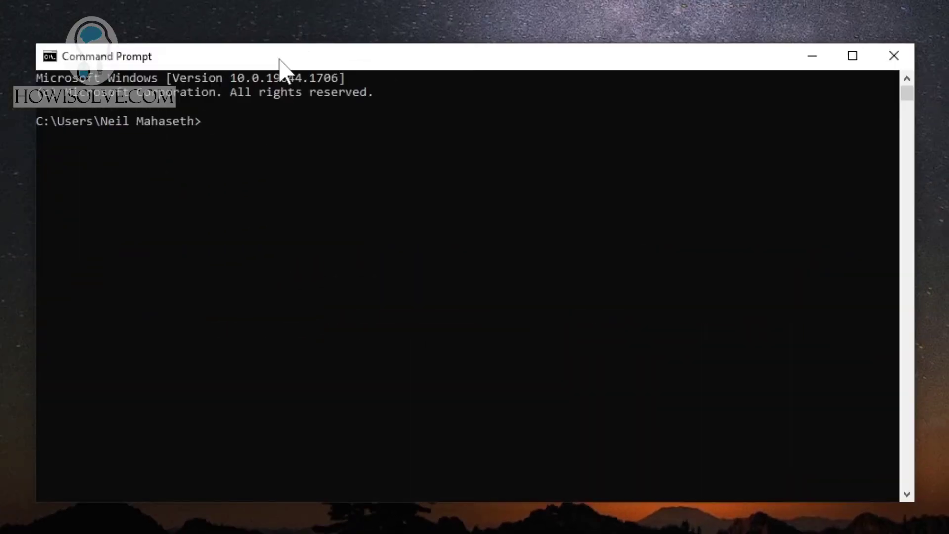
type("adb devices")
key("Return")
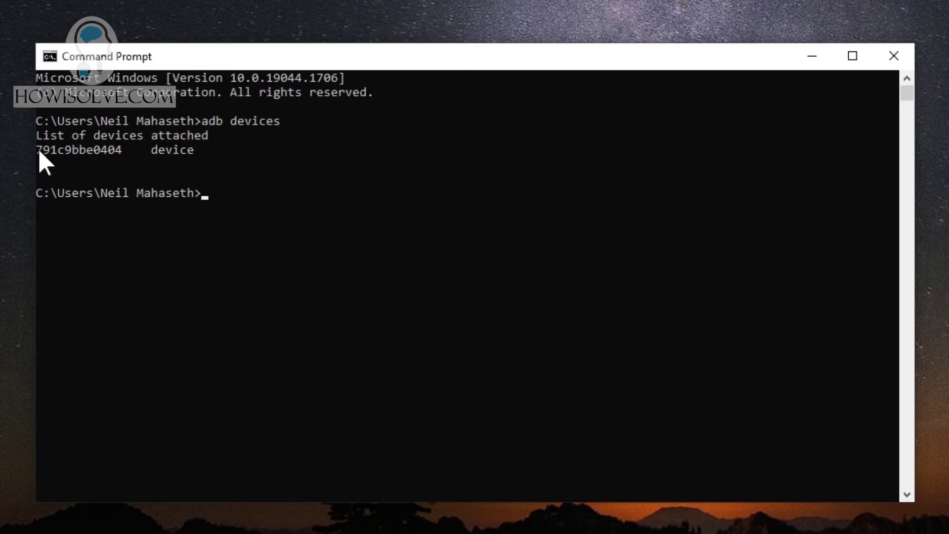
left_click_drag(60, 137, 129, 153)
left_click_drag(193, 150, 44, 152)
left_click(226, 192)
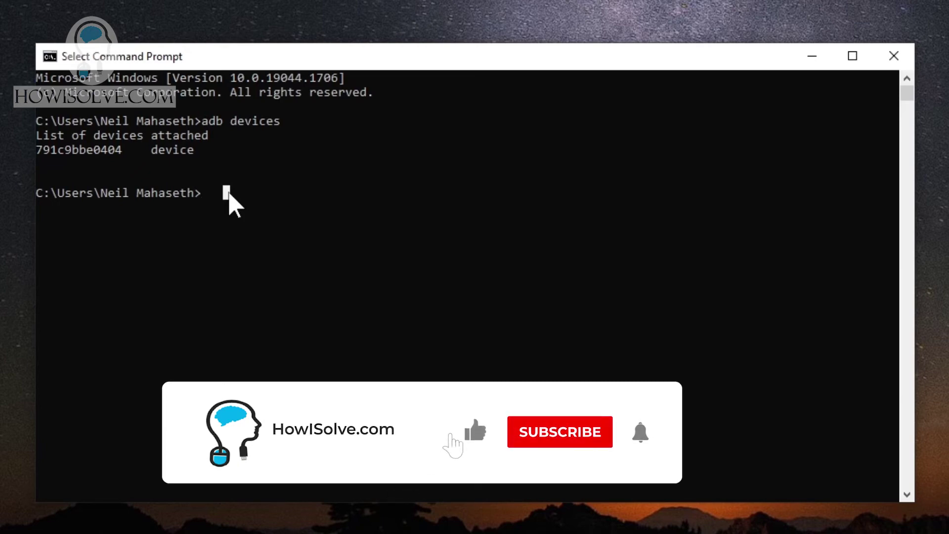
- Reboot the phone into fastboot mode with the command "adb reboot bootloader"
key("Escape")
type("adb re")
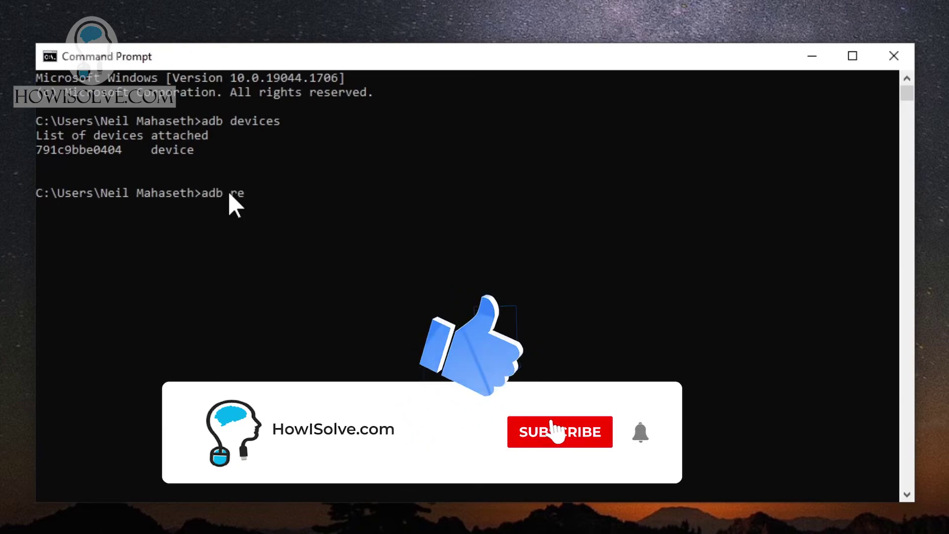
type("boot bootloader")
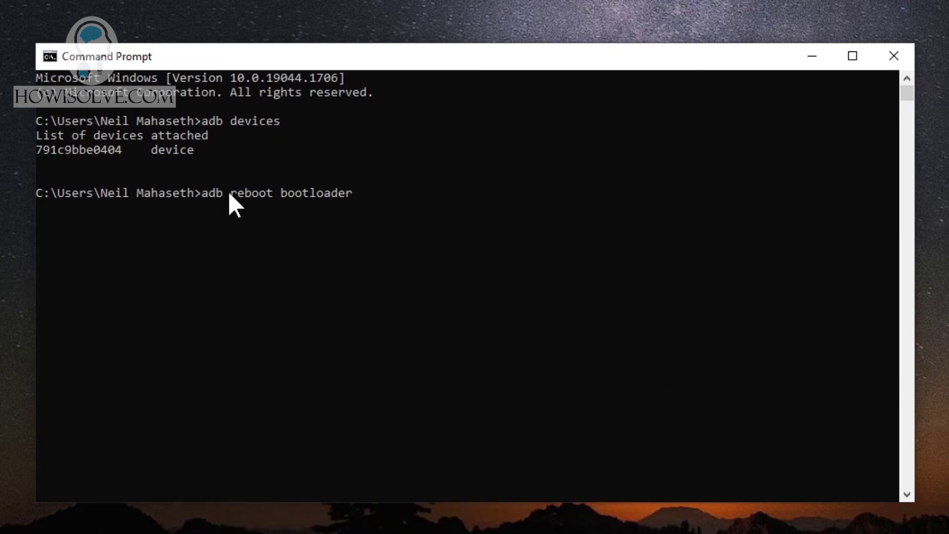
key("Return")
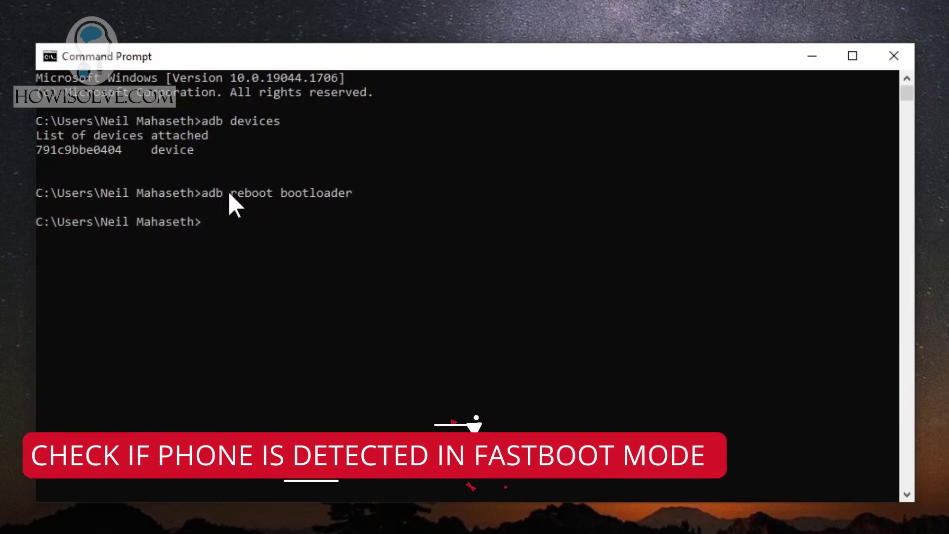
- Run "fastboot devices" and check whether the phone is detected in fastboot mode
type("fa")
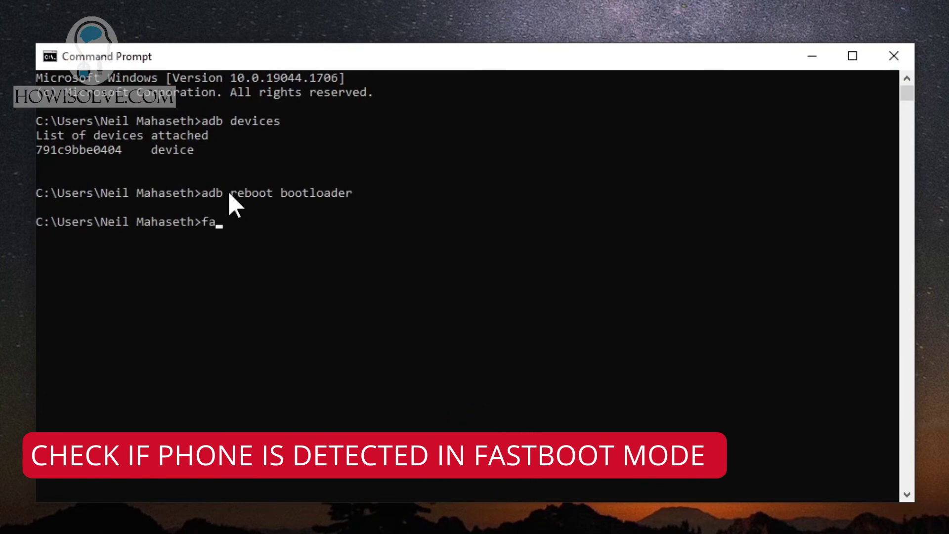
type("stboot devices")
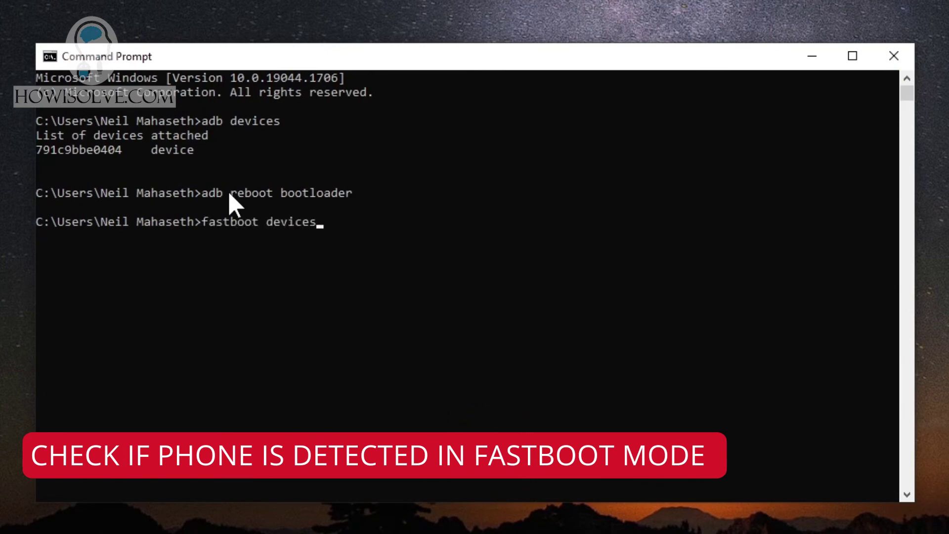
key("Return")
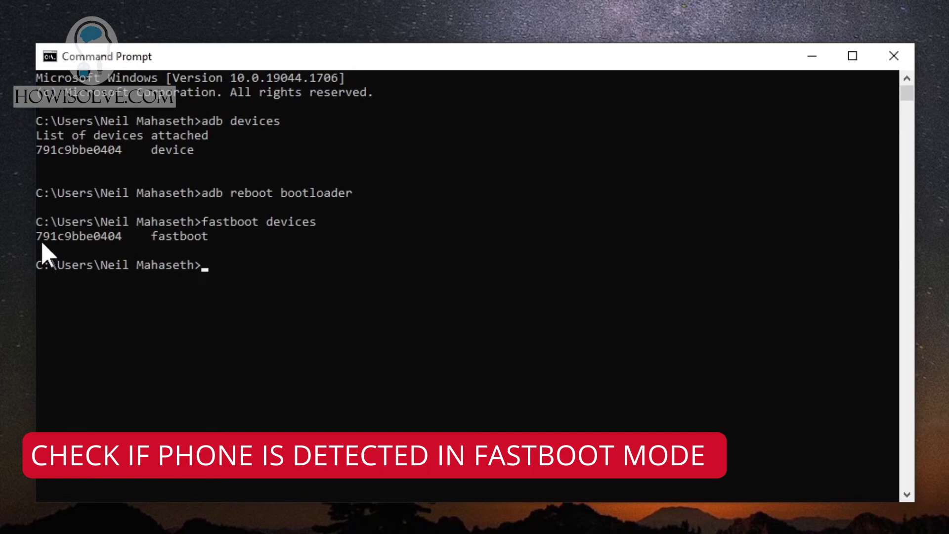
left_click_drag(38, 236, 208, 236)
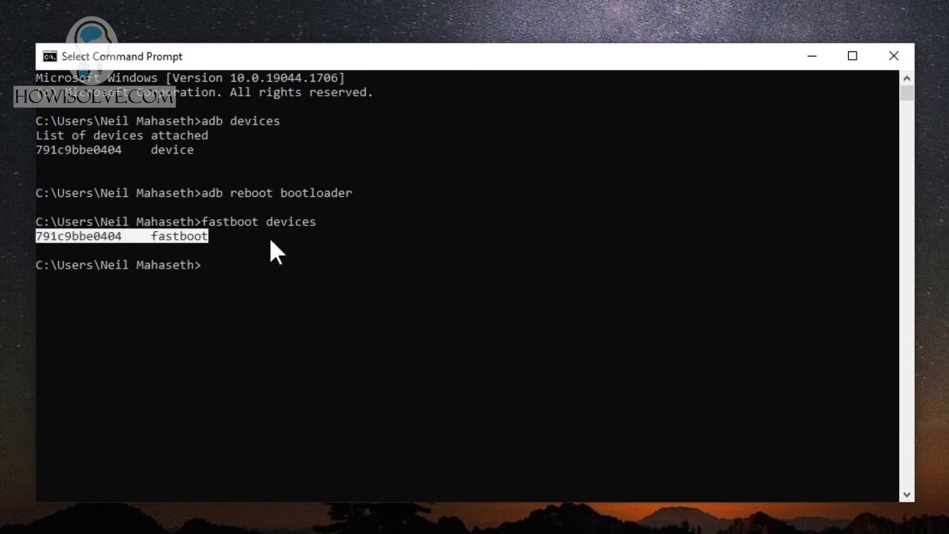
left_click(219, 264)
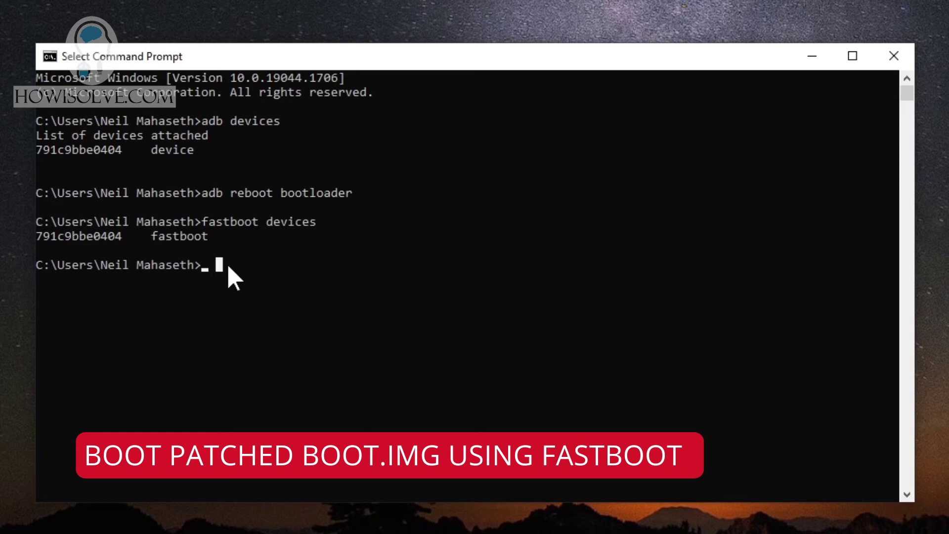
- Change to the Desktop folder and enter the command "fastboot boot magisk-patched.img" to boot the phone from the patched image
type("cd Desktop")
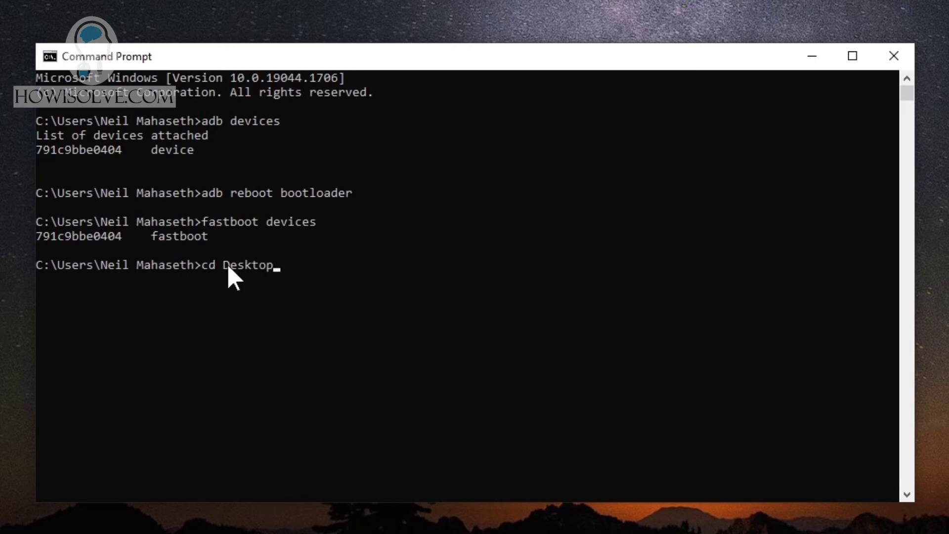
key("Return")
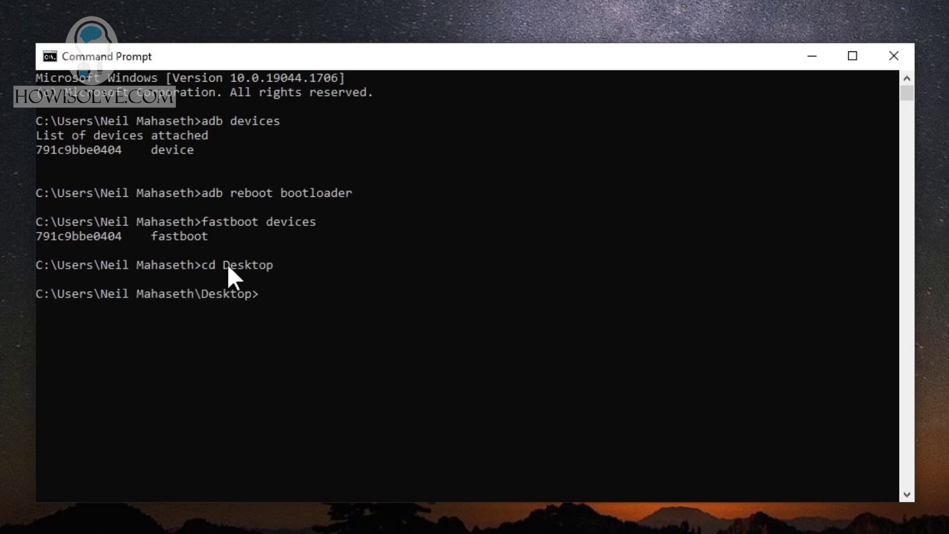
type("fastboot boot")
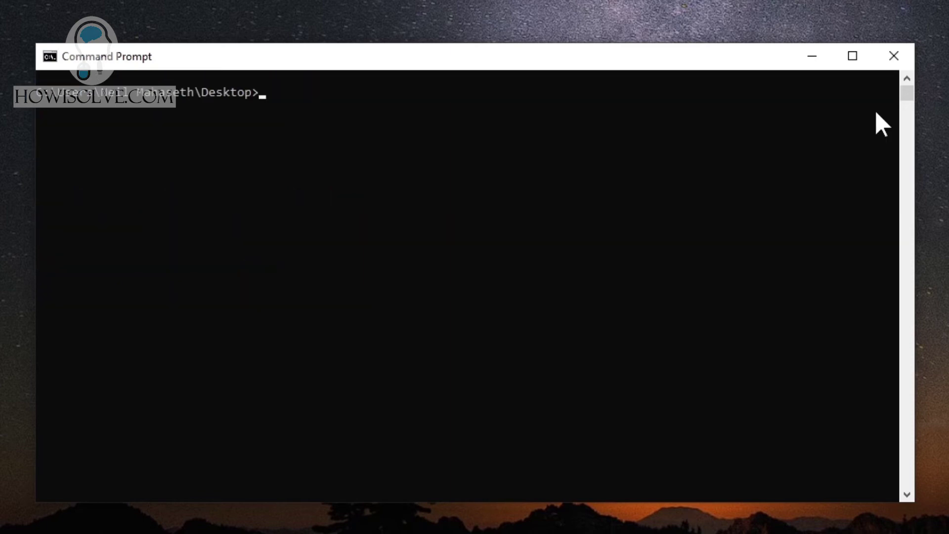
type("fastboot boot ")
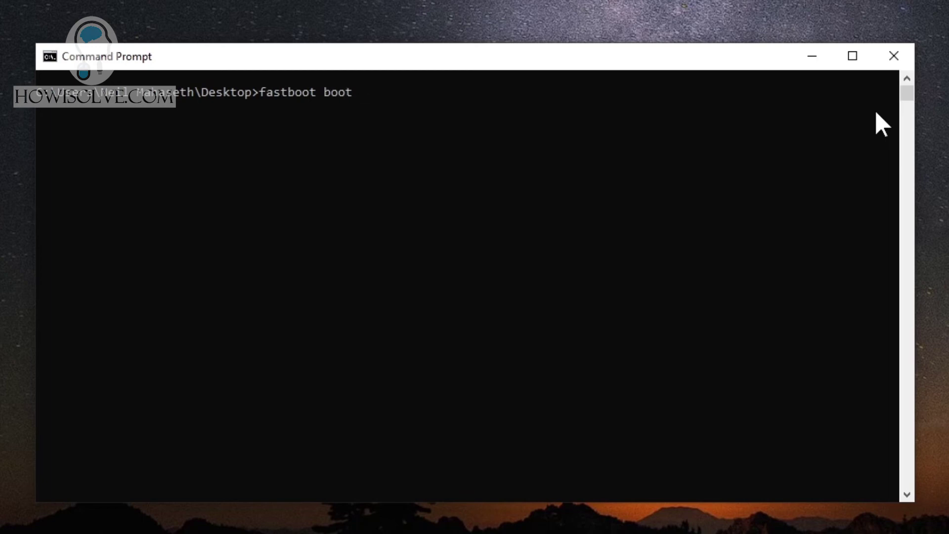
type("magisk-patched.img")
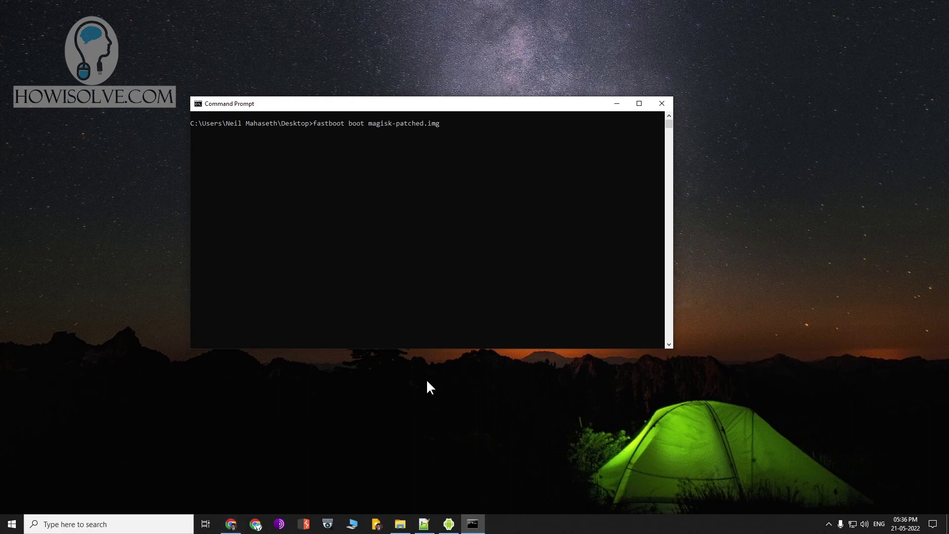
- Switch to the Magisk app on the phone and check the installed Magisk version, Zygisk and Ramdisk status on its home page
key("alt+Tab")
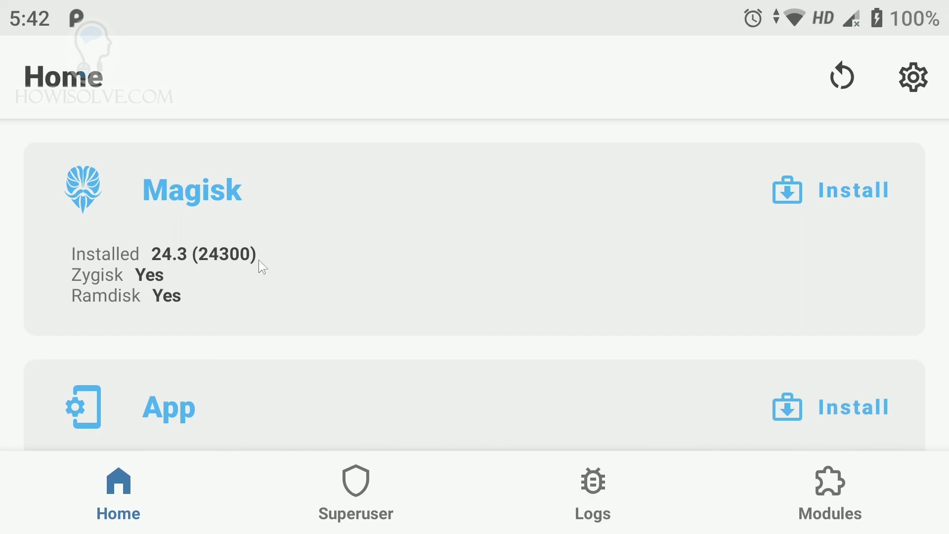
left_click_drag(157, 241, 199, 203)
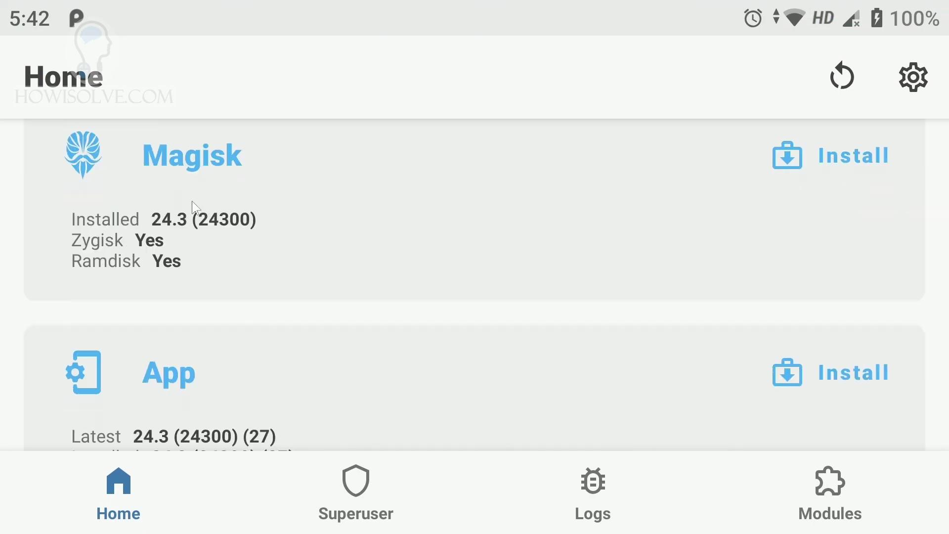